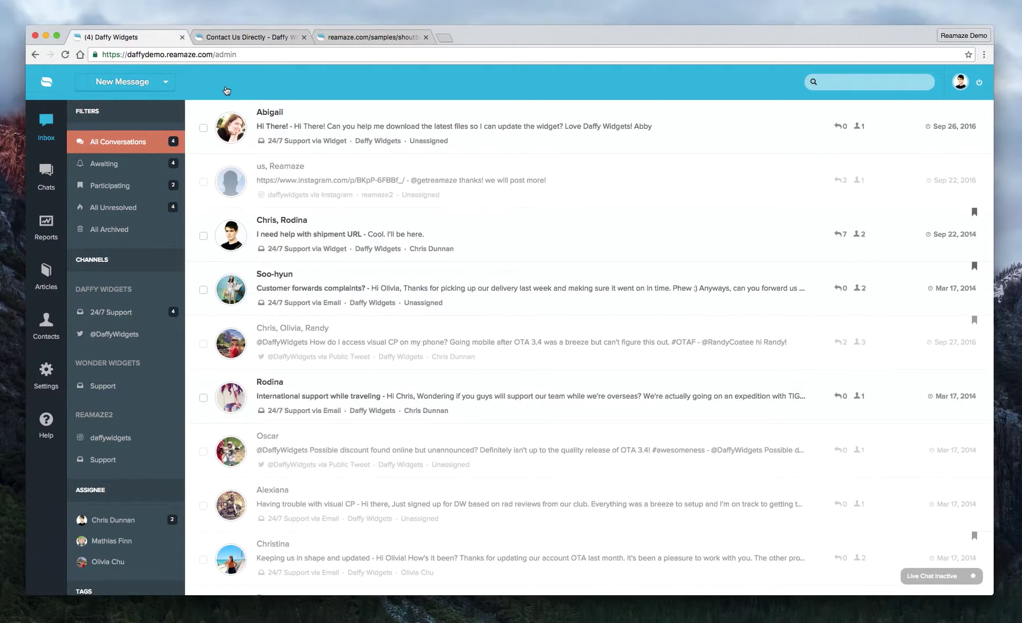
- On the sample shoutbox page, open the Contact Us chat form and close it again
{"action": "left_click", "coordinate": [360, 34]}
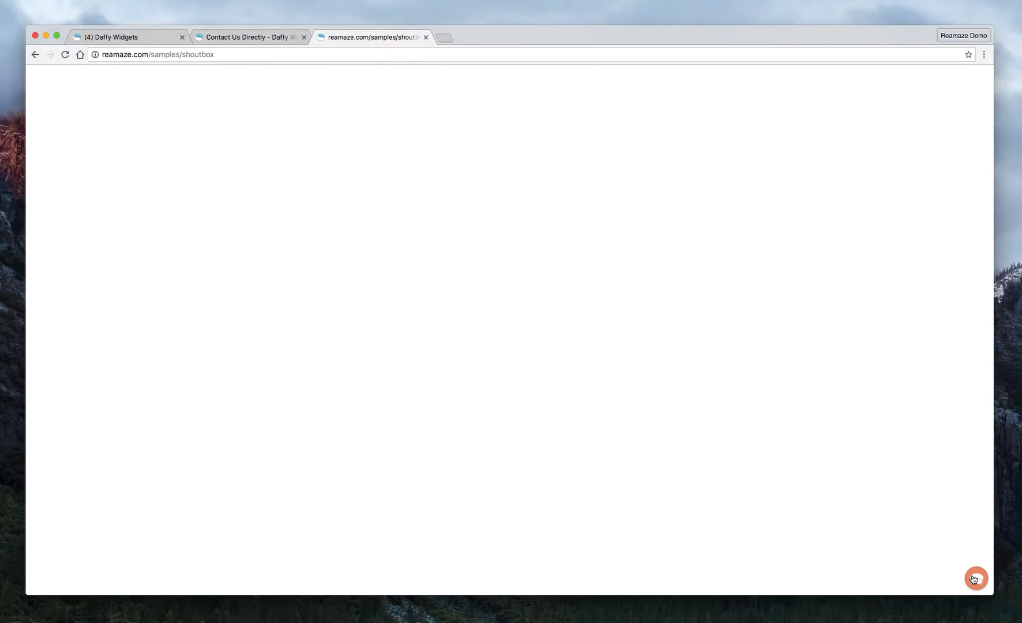
{"action": "left_click", "coordinate": [974, 579]}
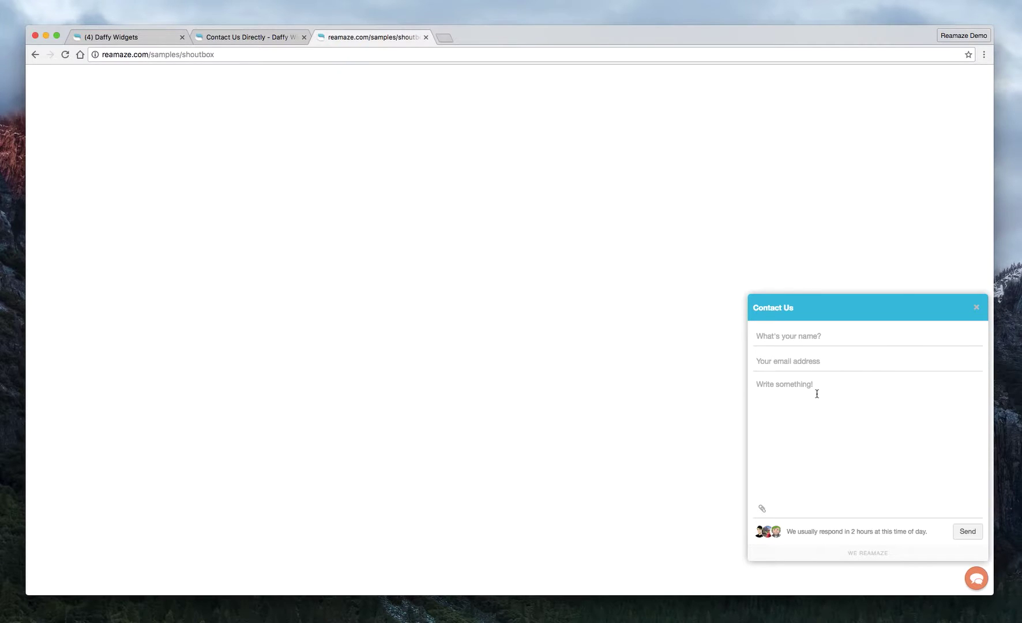
{"action": "left_click_drag", "start_coordinate": [789, 532], "coordinate": [936, 535]}
{"action": "left_click", "coordinate": [936, 535]}
{"action": "left_click", "coordinate": [971, 310]}
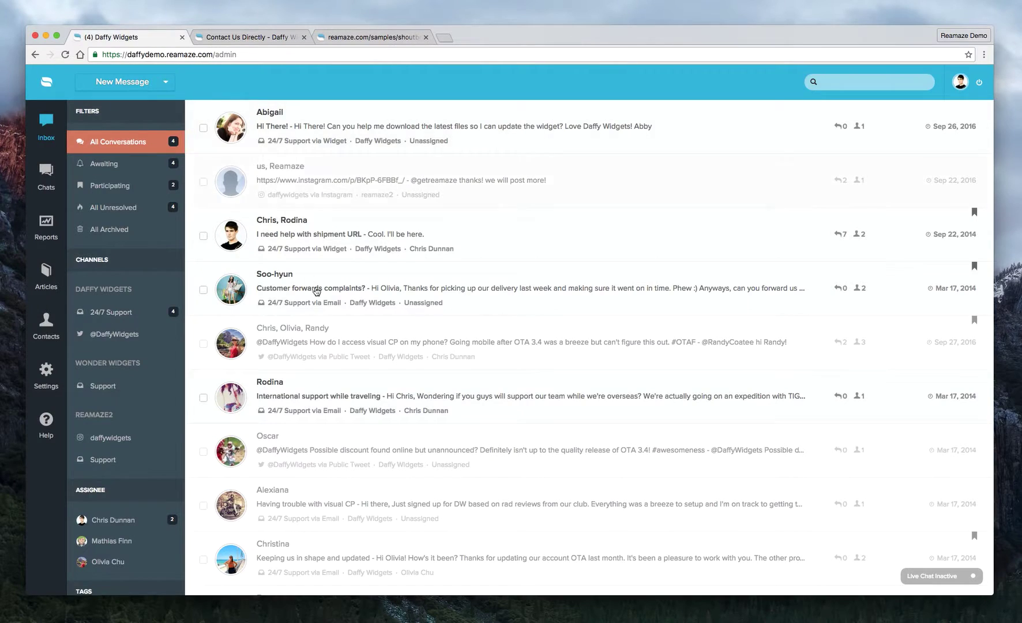
- Return to the Daffy Widgets admin and open Settings > Widget Builder
{"action": "left_click", "coordinate": [206, 91]}
{"action": "left_click", "coordinate": [49, 375]}
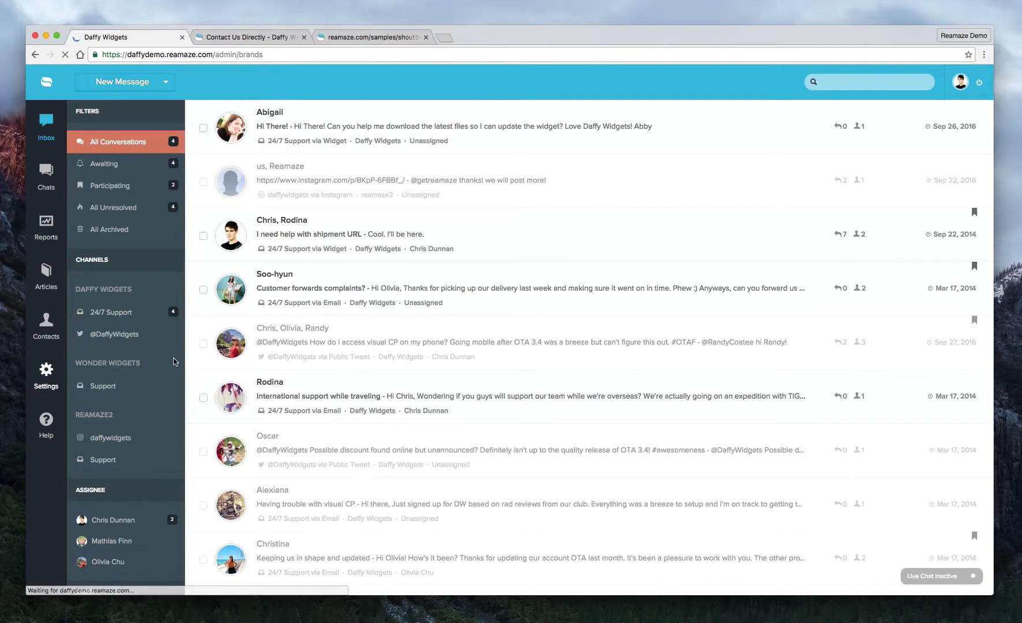
{"action": "scroll", "coordinate": [174, 362], "scroll_direction": "down", "scroll_amount": 3}
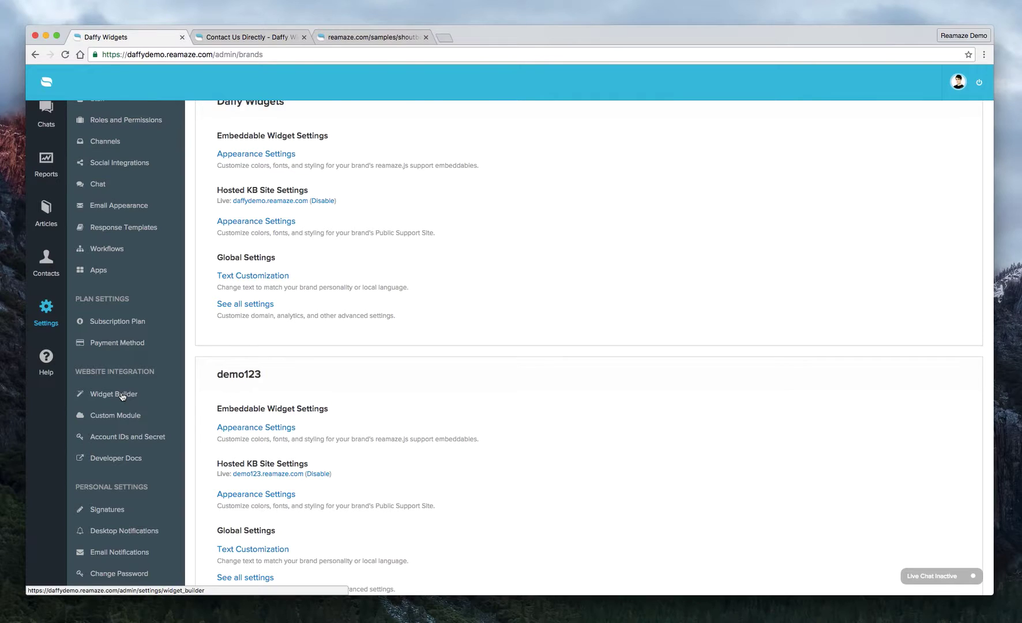
{"action": "left_click", "coordinate": [123, 396]}
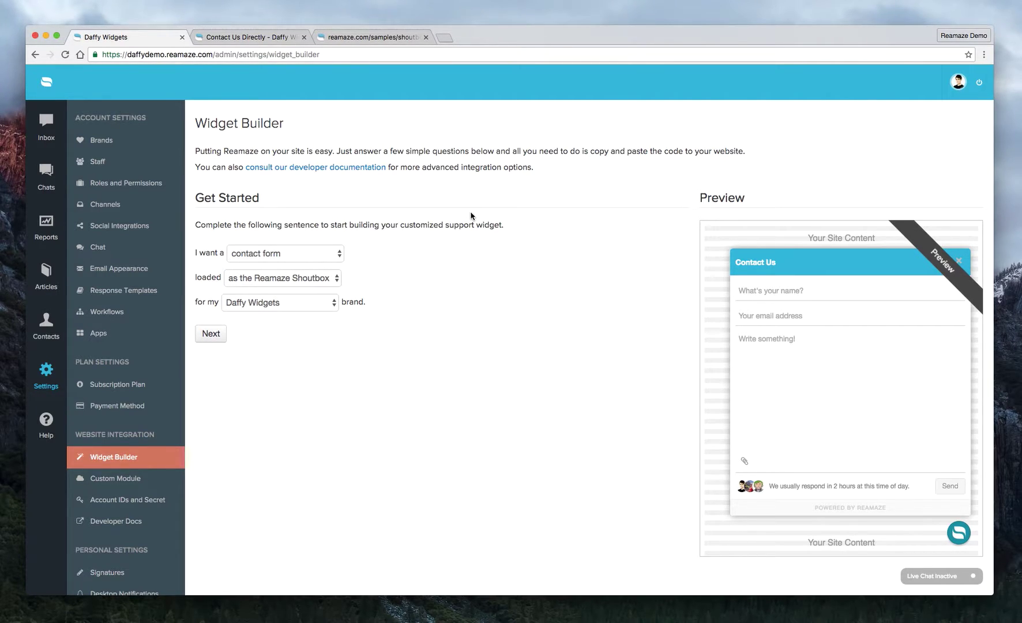
- Keep the widget as a contact form loaded as the Daffy Widgets Reamaze Shoutbox
{"action": "triple_click", "coordinate": [195, 258]}
{"action": "left_click", "coordinate": [225, 258]}
{"action": "left_click", "coordinate": [249, 261]}
{"action": "left_click", "coordinate": [273, 229]}
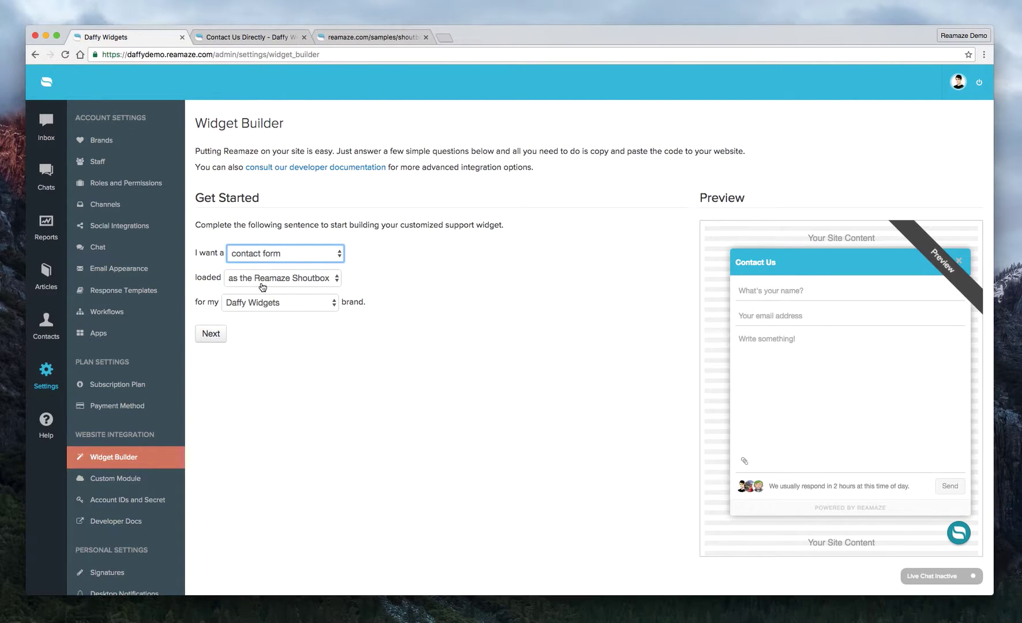
{"action": "left_click", "coordinate": [340, 365]}
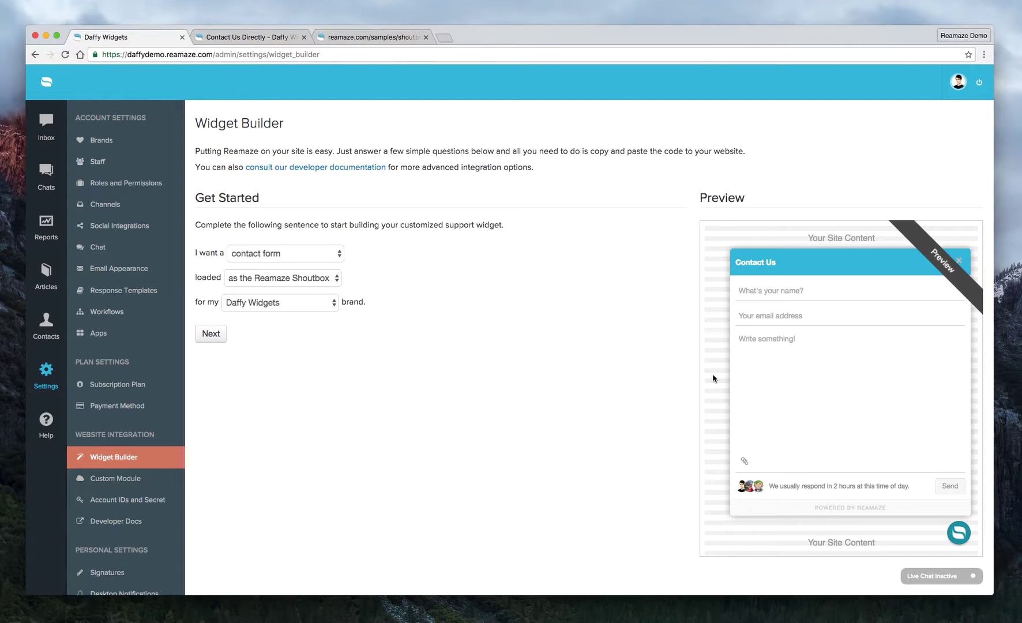
- Position the shoutbox trigger 40px from the bottom and 40px from the right
{"action": "left_click", "coordinate": [218, 335]}
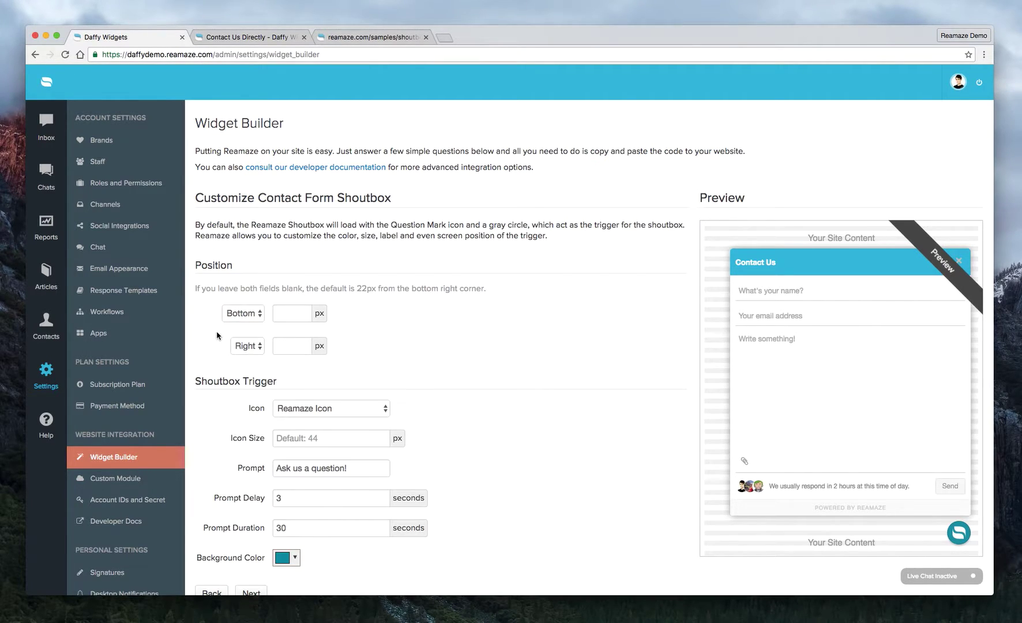
{"action": "left_click", "coordinate": [296, 319]}
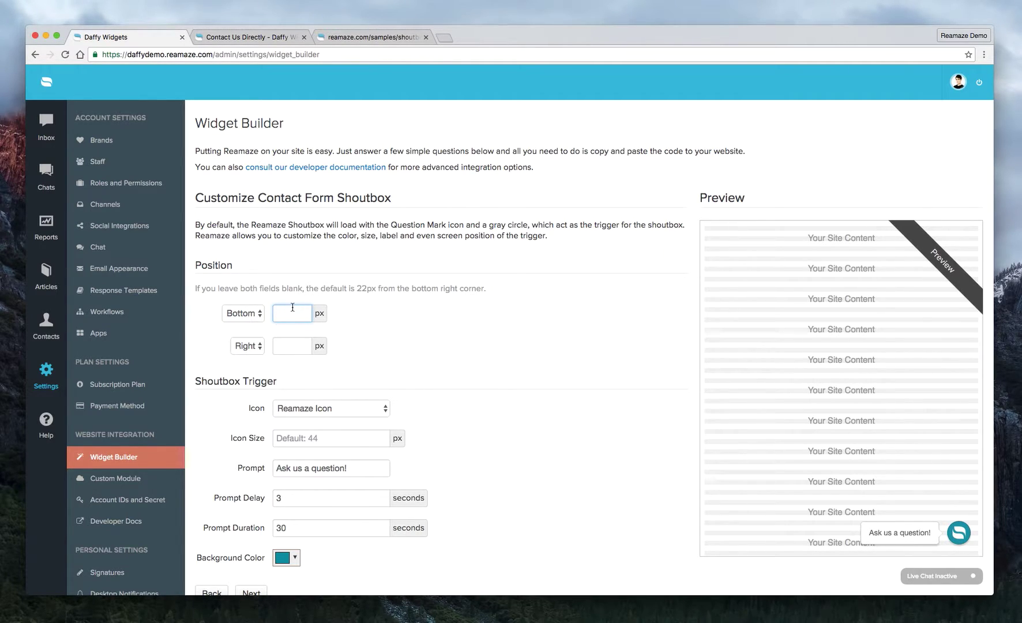
{"action": "type", "text": "40"}
{"action": "key", "text": "Tab"}
{"action": "key", "text": "Tab"}
{"action": "type", "text": "40"}
{"action": "left_click", "coordinate": [468, 365]}
{"action": "scroll", "coordinate": [468, 367], "scroll_direction": "down", "scroll_amount": 2}
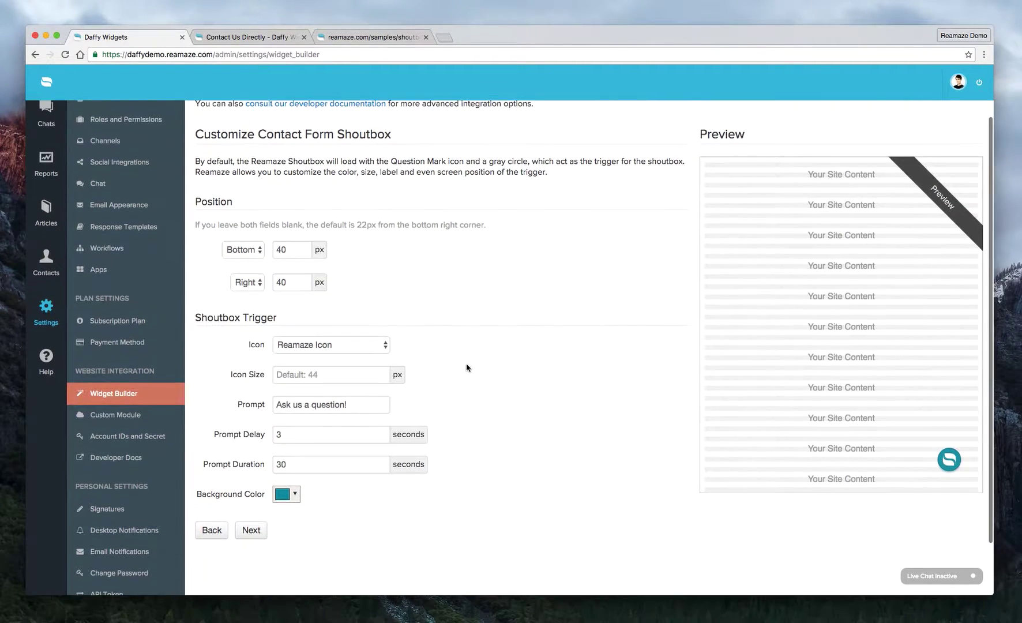
- Switch the trigger icon to Chat Bubbles and set the icon size to 55px
{"action": "left_click", "coordinate": [333, 344]}
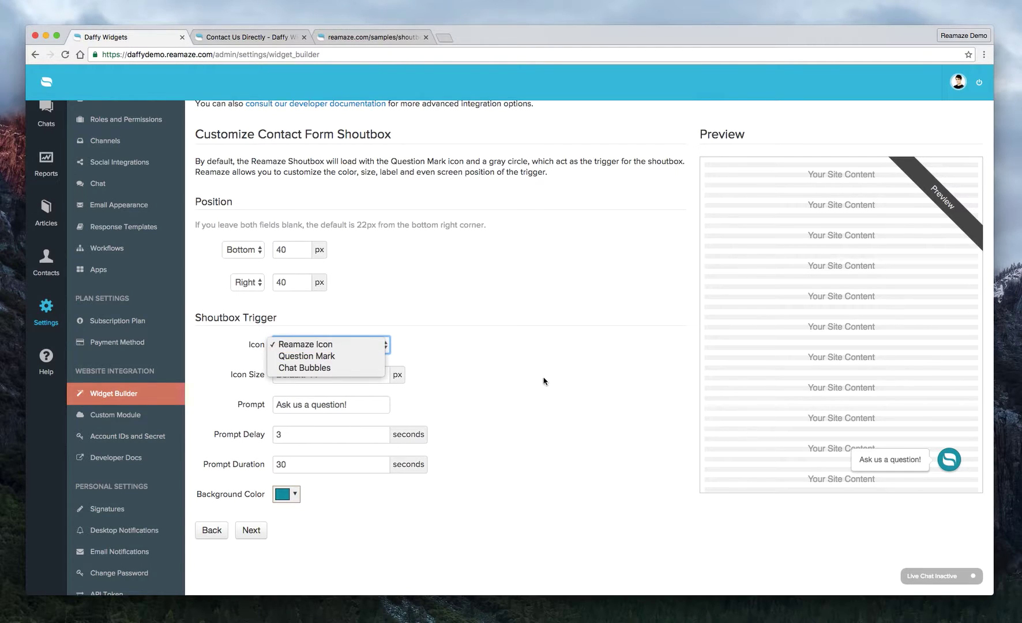
{"action": "left_click", "coordinate": [334, 356]}
{"action": "left_click", "coordinate": [334, 356]}
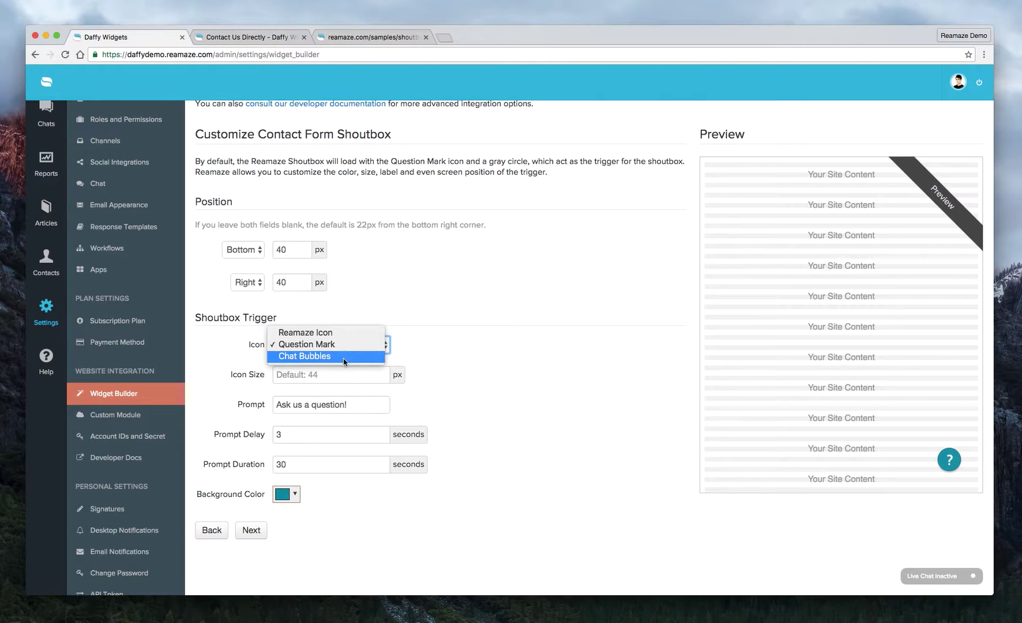
{"action": "left_click", "coordinate": [343, 358]}
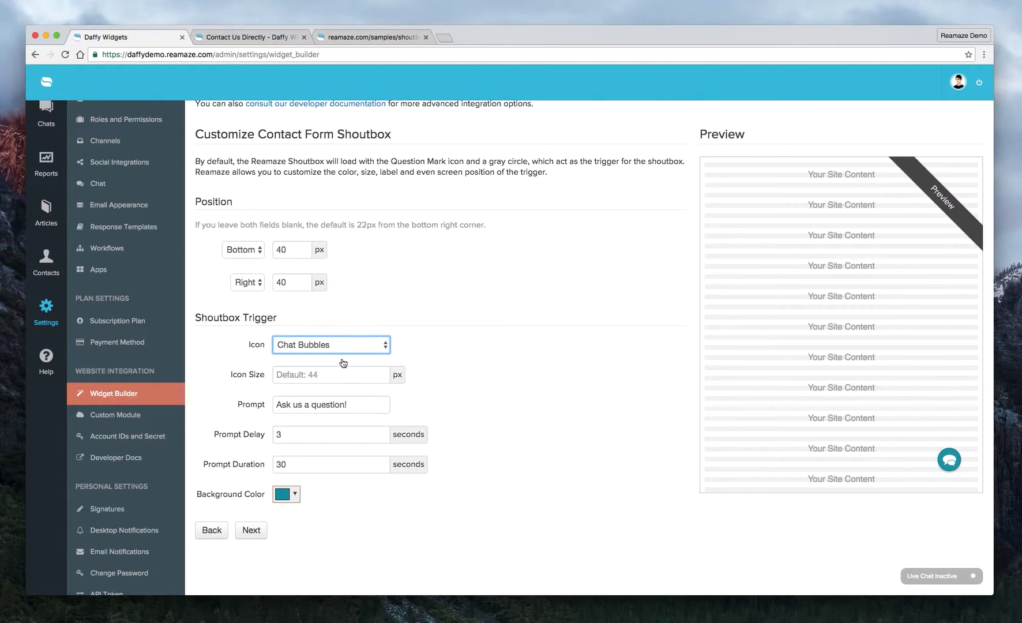
{"action": "left_click", "coordinate": [340, 379]}
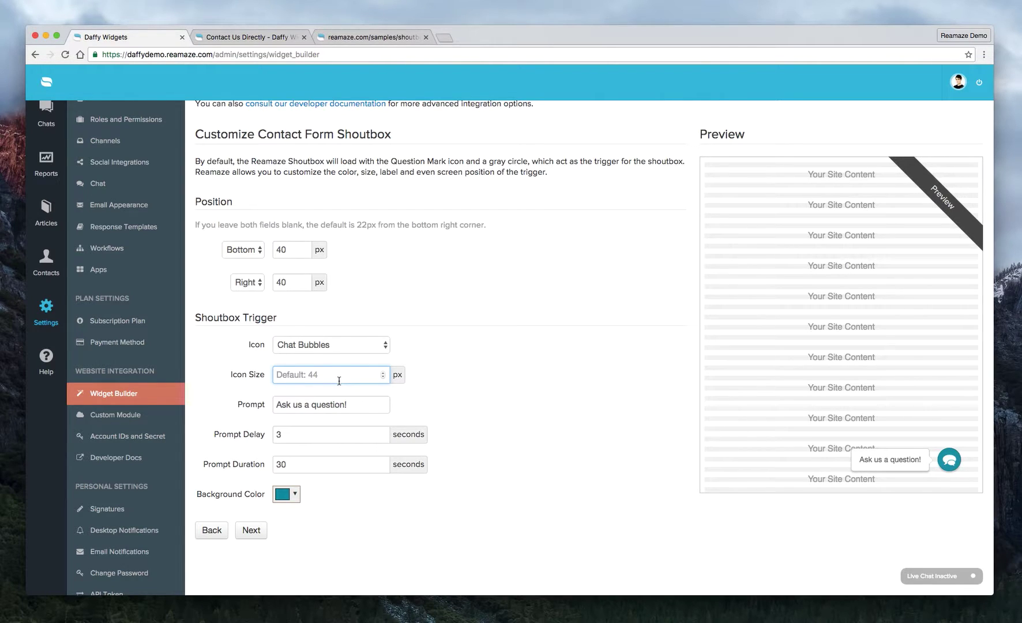
{"action": "type", "text": "60"}
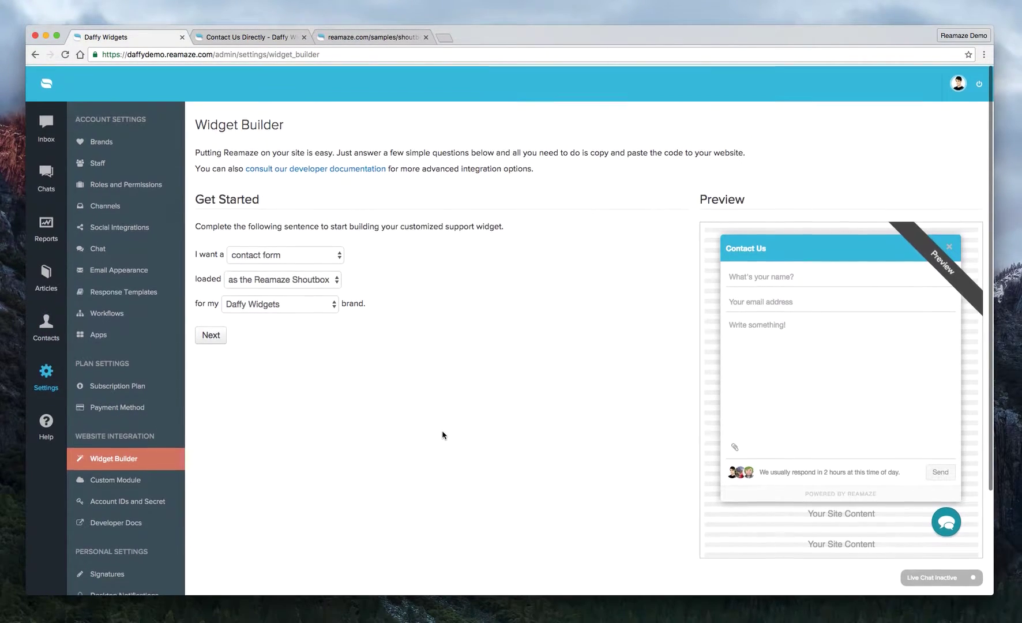
{"action": "left_click", "coordinate": [210, 334]}
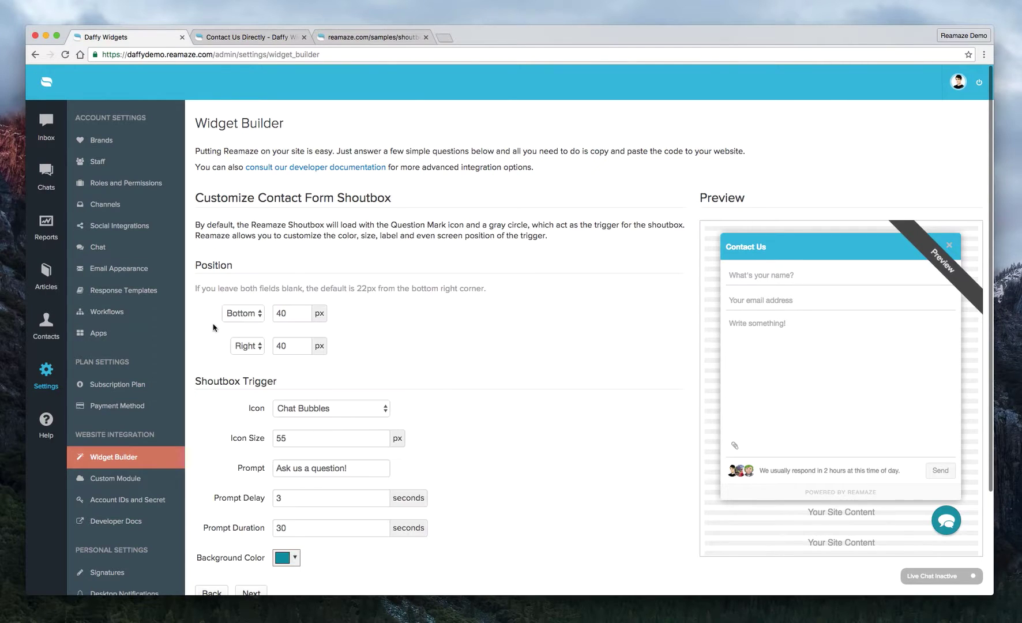
{"action": "scroll", "coordinate": [352, 415], "scroll_direction": "down", "scroll_amount": 2}
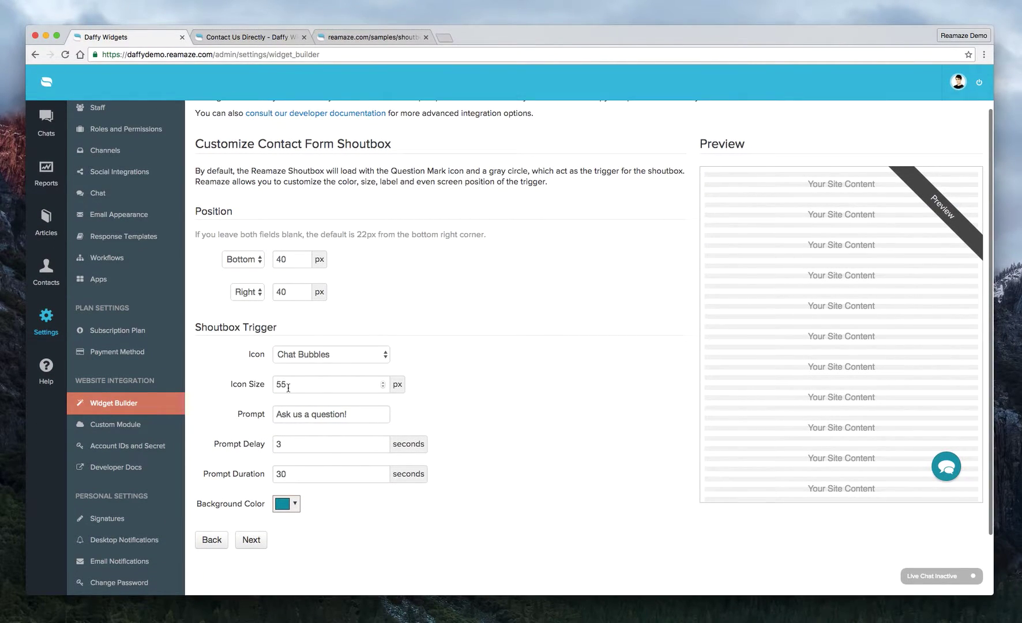
- Change the trigger prompt to 'Talk to us!' with a 2-second prompt delay
{"action": "left_click_drag", "start_coordinate": [347, 414], "coordinate": [263, 416]}
{"action": "type", "text": "Tal"}
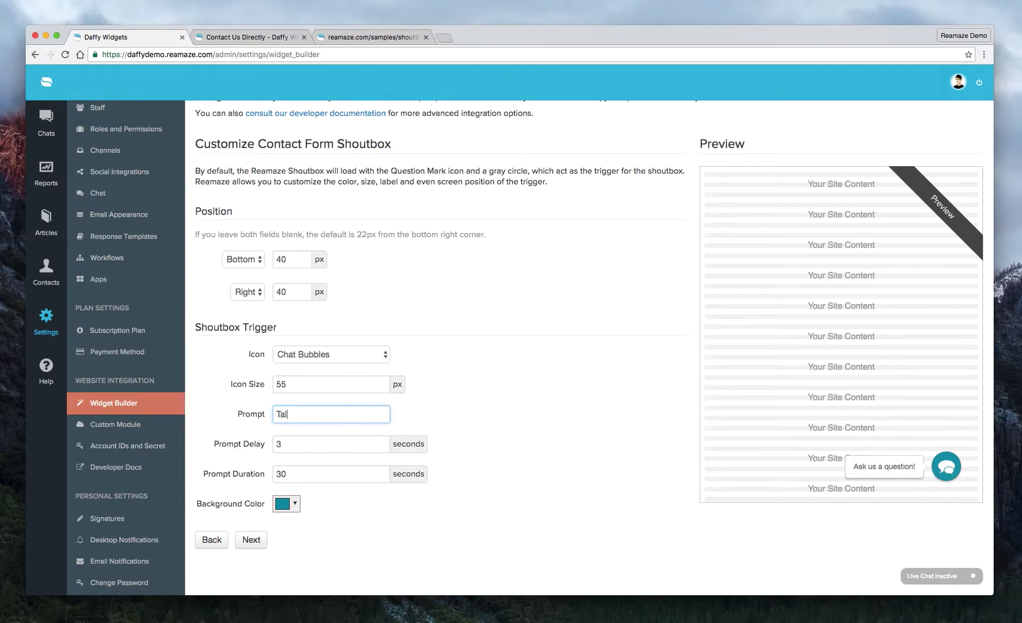
{"action": "type", "text": "k to us!"}
{"action": "left_click", "coordinate": [537, 420]}
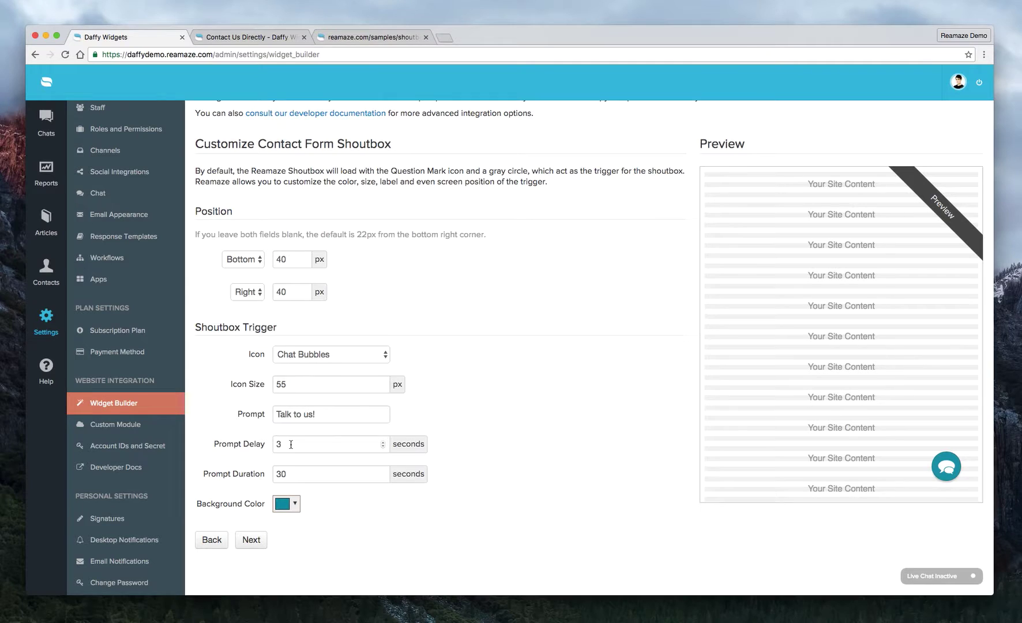
{"action": "left_click", "coordinate": [228, 446]}
{"action": "type", "text": "1"}
{"action": "left_click", "coordinate": [516, 426]}
{"action": "mouse_move", "coordinate": [905, 475]}
{"action": "left_click", "coordinate": [214, 449]}
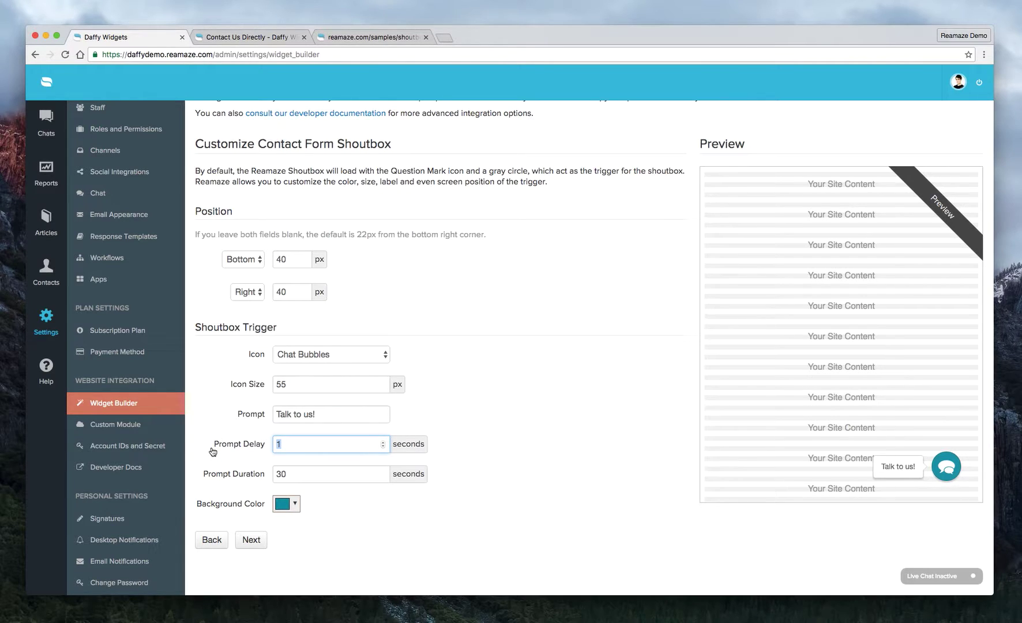
{"action": "type", "text": "15"}
{"action": "left_click", "coordinate": [491, 439]}
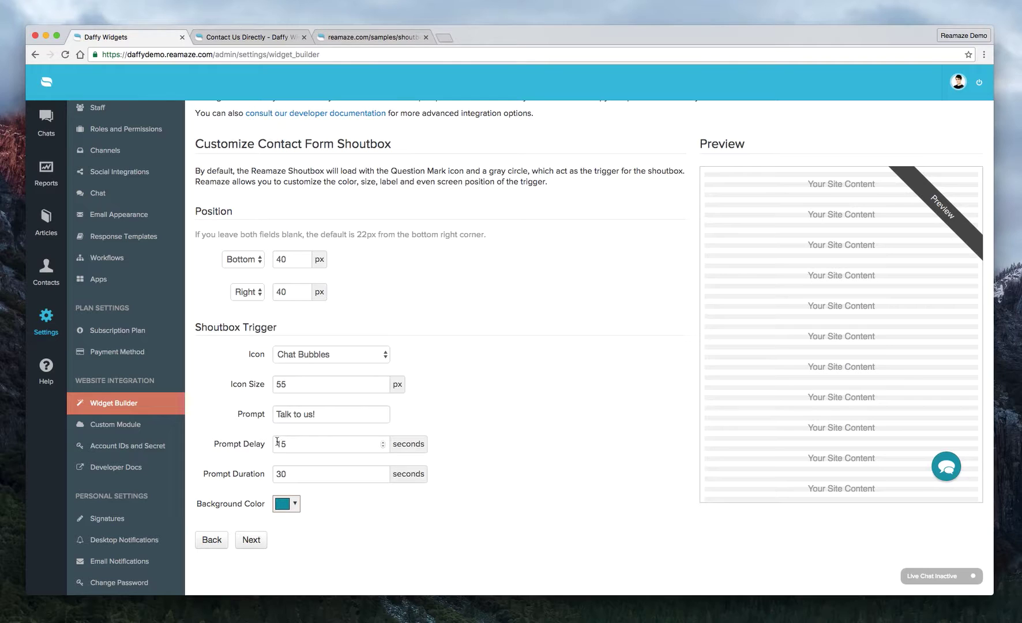
{"action": "left_click", "coordinate": [214, 443]}
{"action": "type", "text": "2"}
{"action": "left_click", "coordinate": [491, 451]}
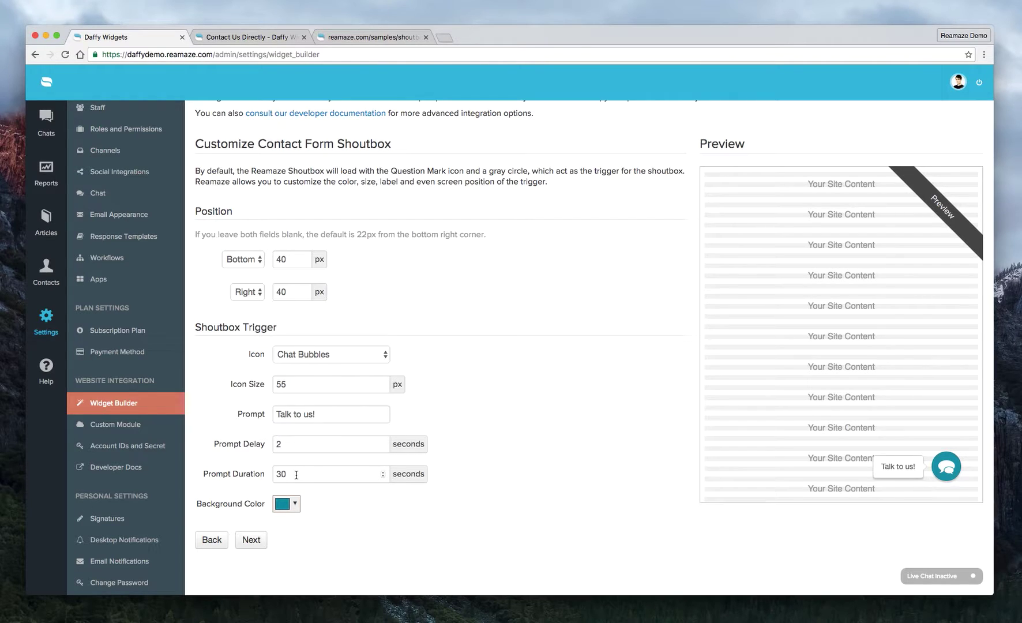
- Set the prompt duration to 45 seconds
{"action": "left_click", "coordinate": [232, 472]}
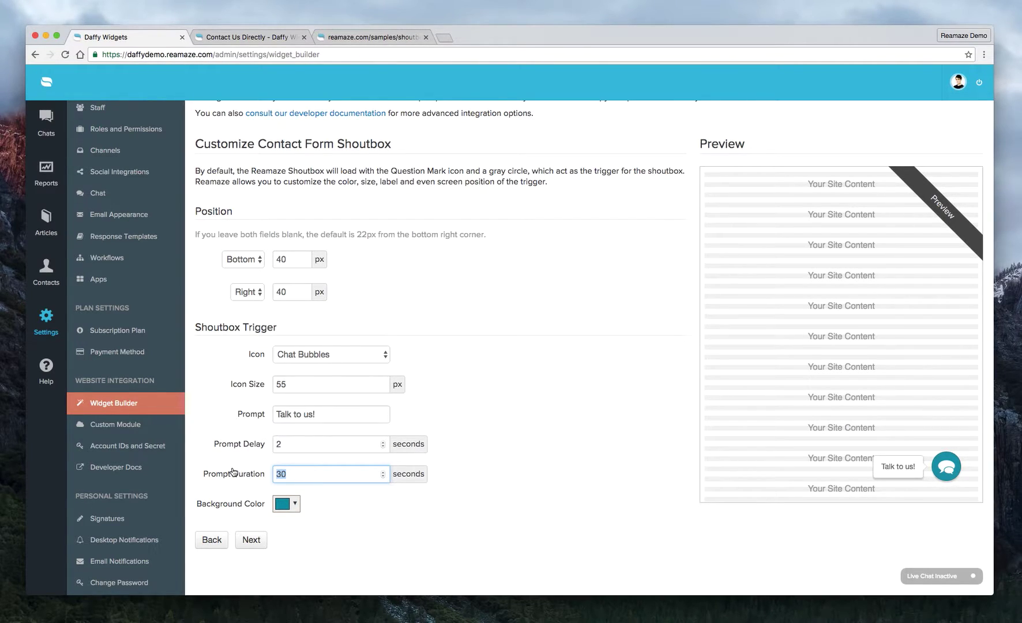
{"action": "type", "text": "60"}
{"action": "left_click", "coordinate": [467, 541]}
{"action": "left_click", "coordinate": [313, 473]}
{"action": "type", "text": "45"}
{"action": "left_click", "coordinate": [450, 541]}
{"action": "left_click", "coordinate": [266, 473]}
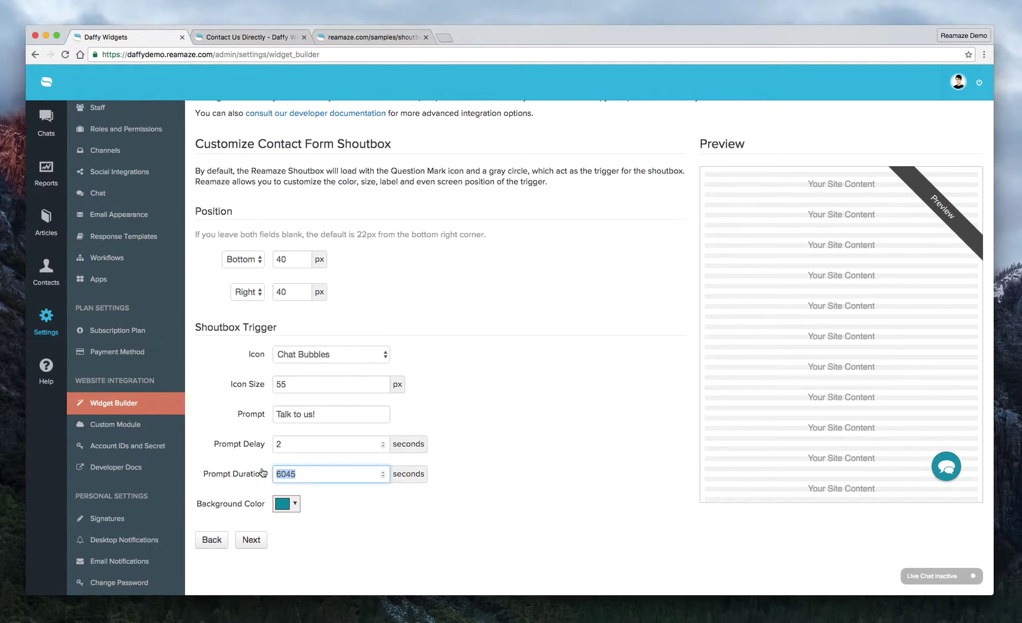
{"action": "type", "text": "45"}
{"action": "left_click", "coordinate": [395, 522]}
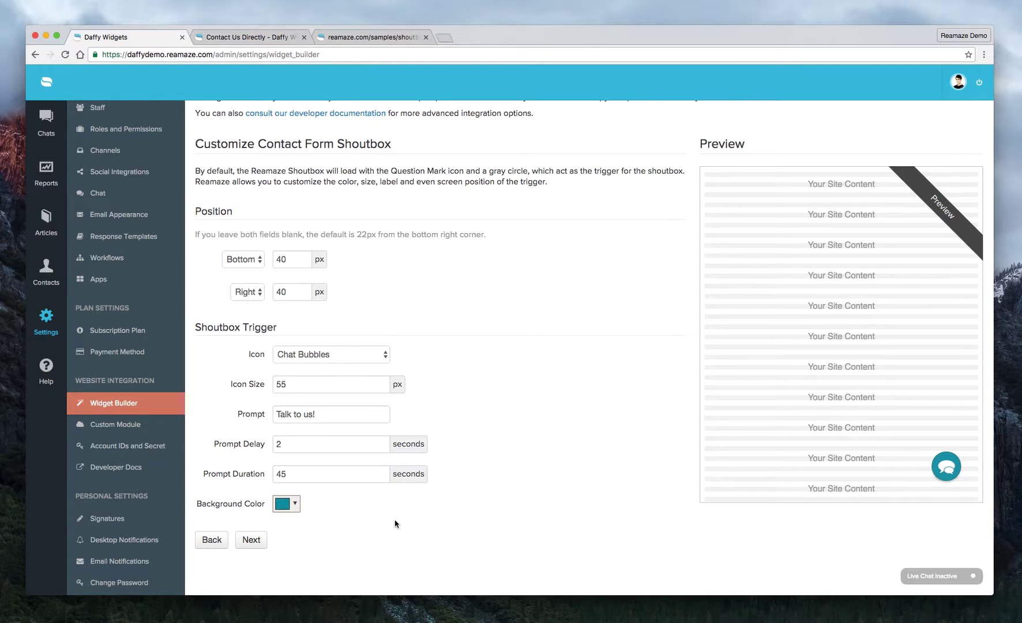
- Give the trigger a purple background colour, rgb(93, 0, 213)
{"action": "left_click", "coordinate": [295, 505]}
{"action": "left_click_drag", "start_coordinate": [363, 403], "coordinate": [367, 421]}
{"action": "mouse_move", "coordinate": [349, 374]}
{"action": "left_mouse_down"}
{"action": "mouse_move", "coordinate": [358, 363]}
{"action": "mouse_move", "coordinate": [367, 377]}
{"action": "left_mouse_up"}
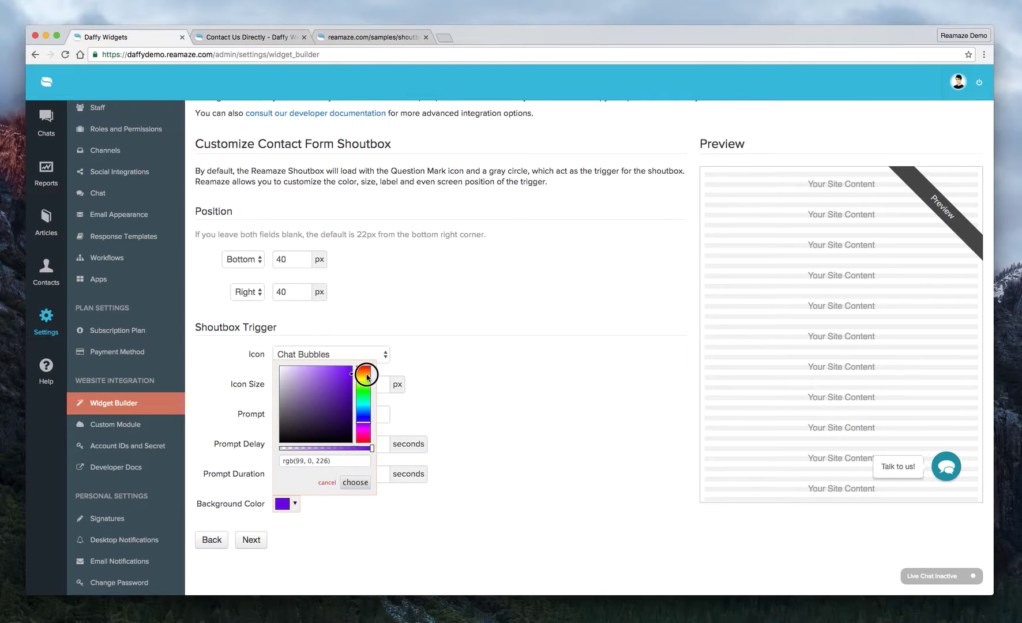
{"action": "left_click", "coordinate": [356, 482]}
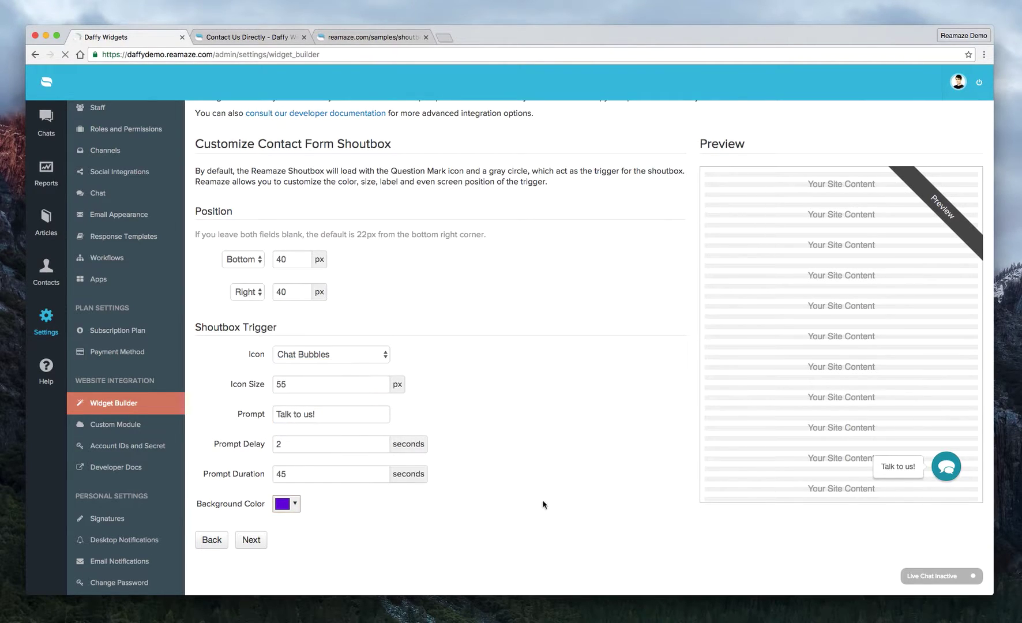
- Add a custom contact form field named Department as a dropdown field
{"action": "left_click", "coordinate": [251, 540]}
{"action": "scroll", "coordinate": [482, 341], "scroll_direction": "down", "scroll_amount": 3}
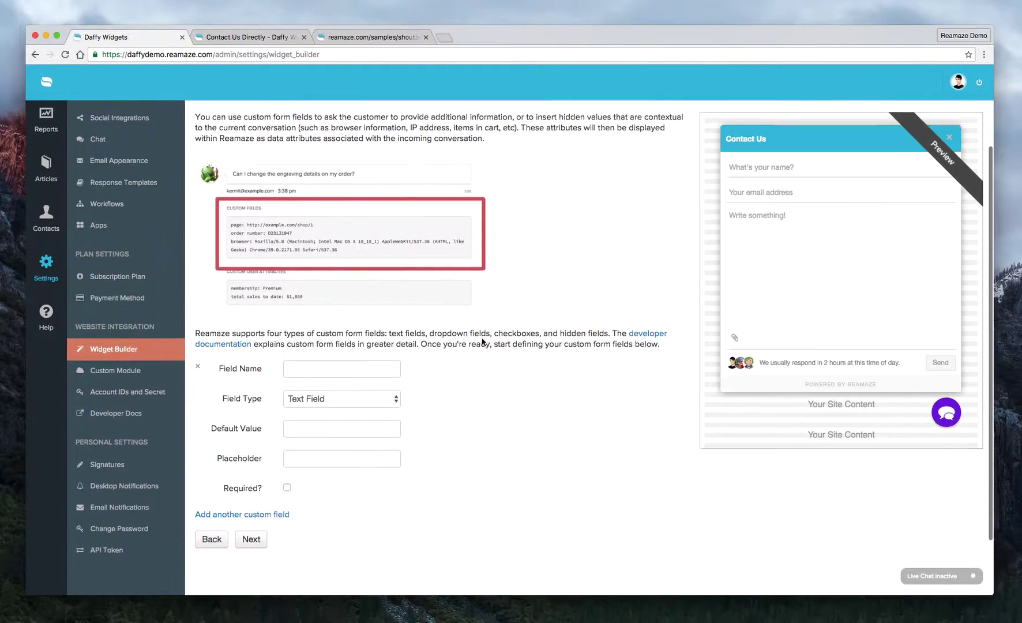
{"action": "scroll", "coordinate": [483, 341], "scroll_direction": "up", "scroll_amount": 2}
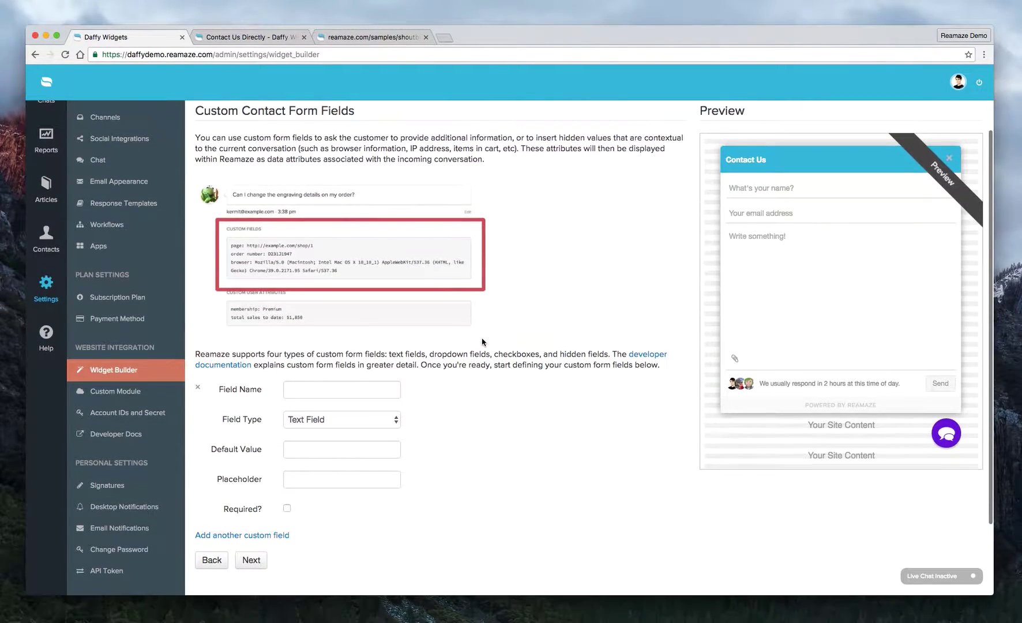
{"action": "scroll", "coordinate": [483, 341], "scroll_direction": "down", "scroll_amount": 1}
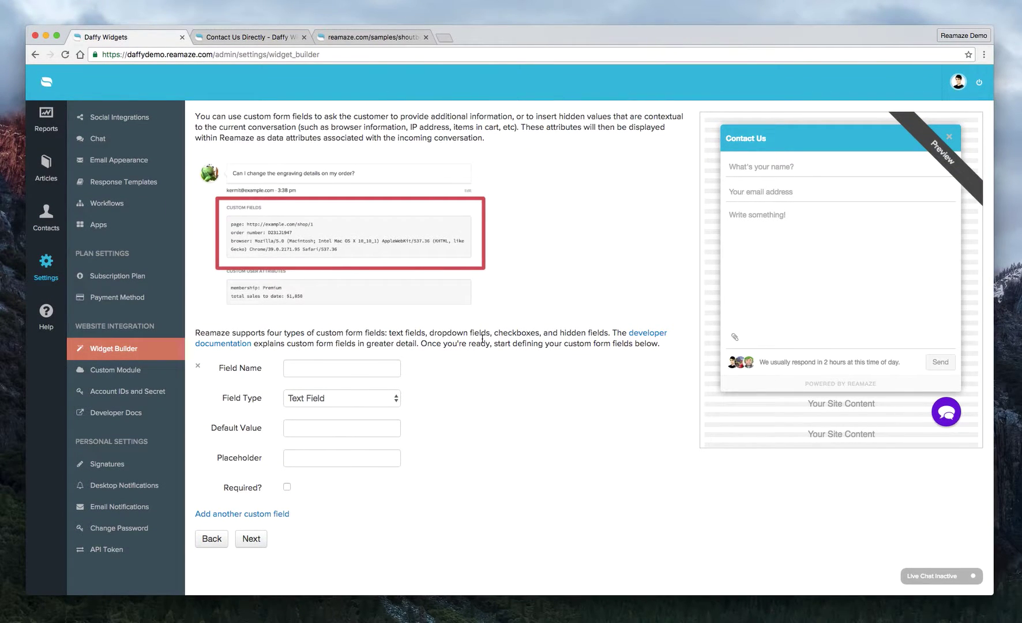
{"action": "left_click", "coordinate": [377, 370]}
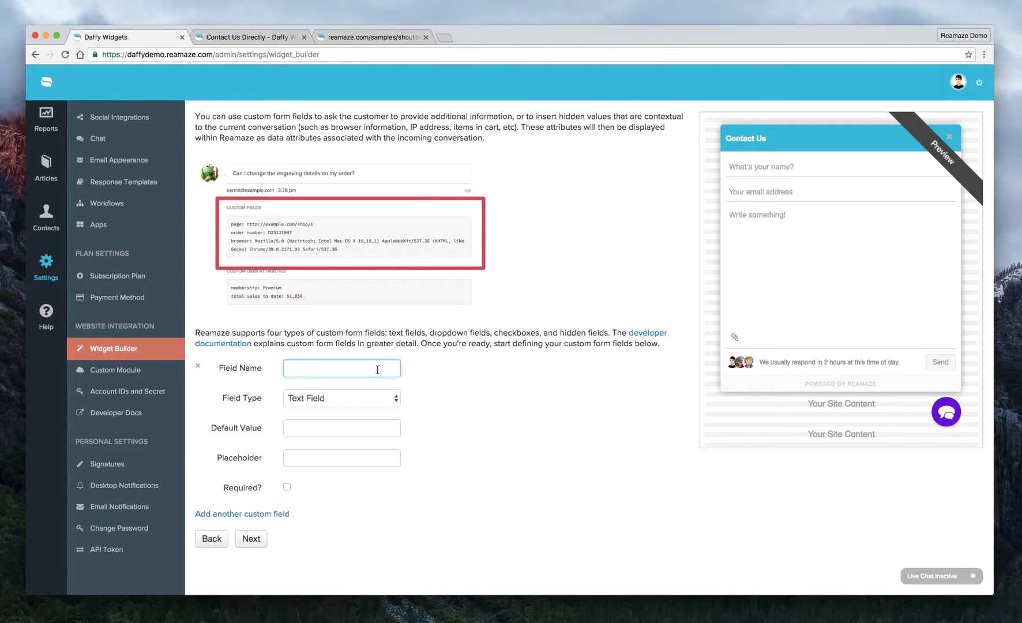
{"action": "type", "text": "Department"}
{"action": "left_click", "coordinate": [381, 403]}
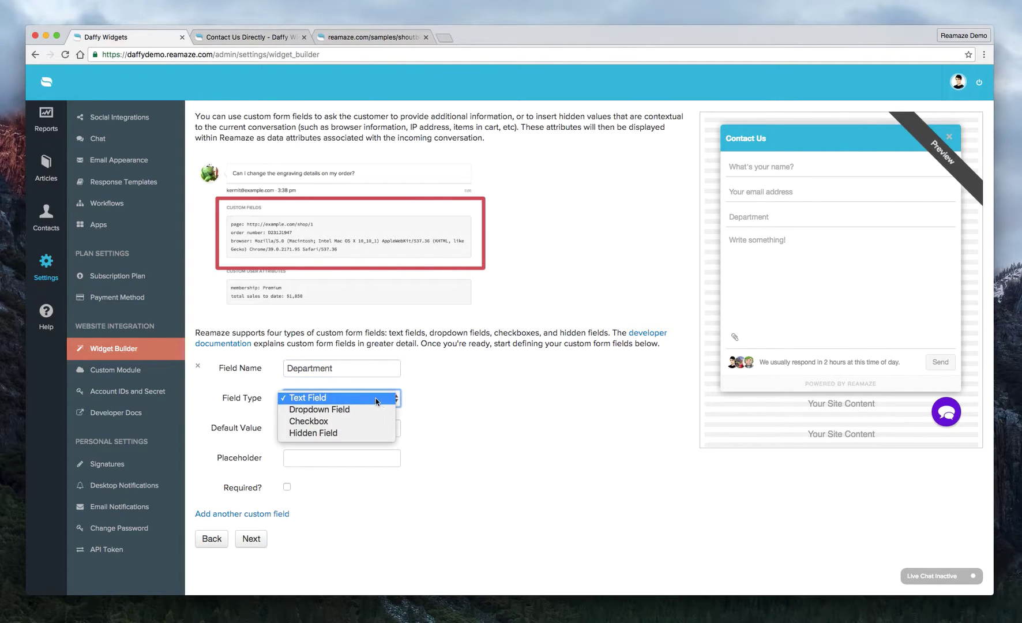
{"action": "key", "text": "Escape"}
{"action": "key", "text": "Down"}
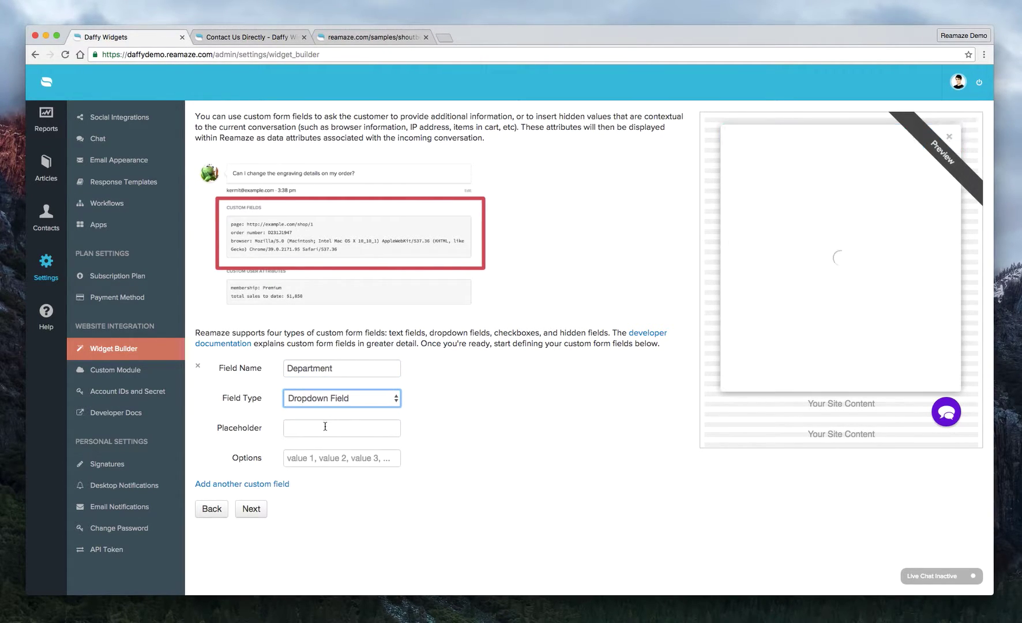
- Give Department the options Sales, Support, Business Development, Shipping and verify them in the preview
{"action": "left_click", "coordinate": [321, 460]}
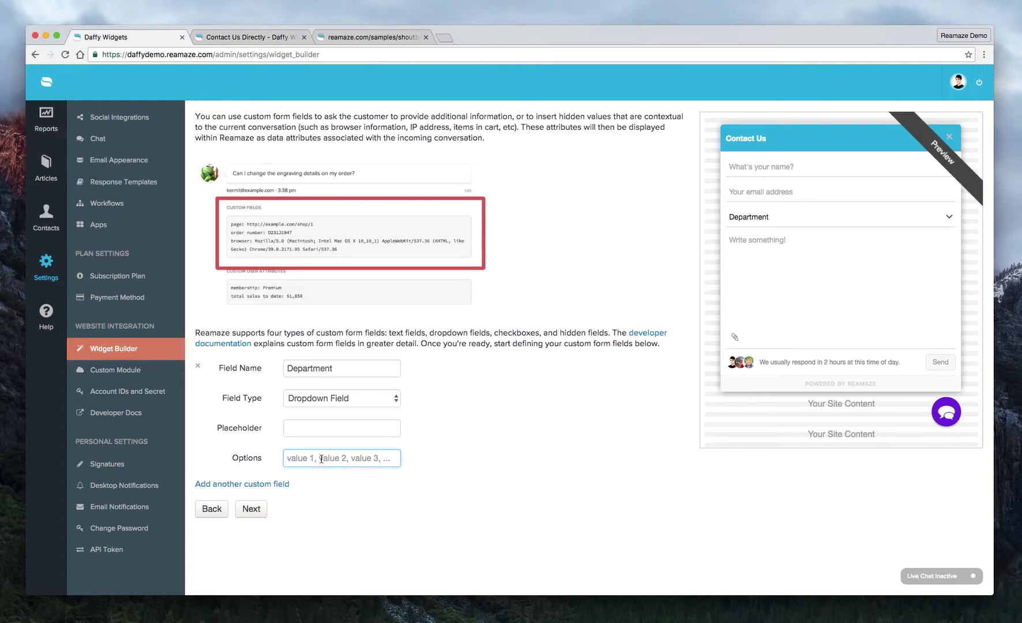
{"action": "type", "text": "Sales, Supp"}
{"action": "type", "text": "ort, Bus"}
{"action": "type", "text": "iness Development"}
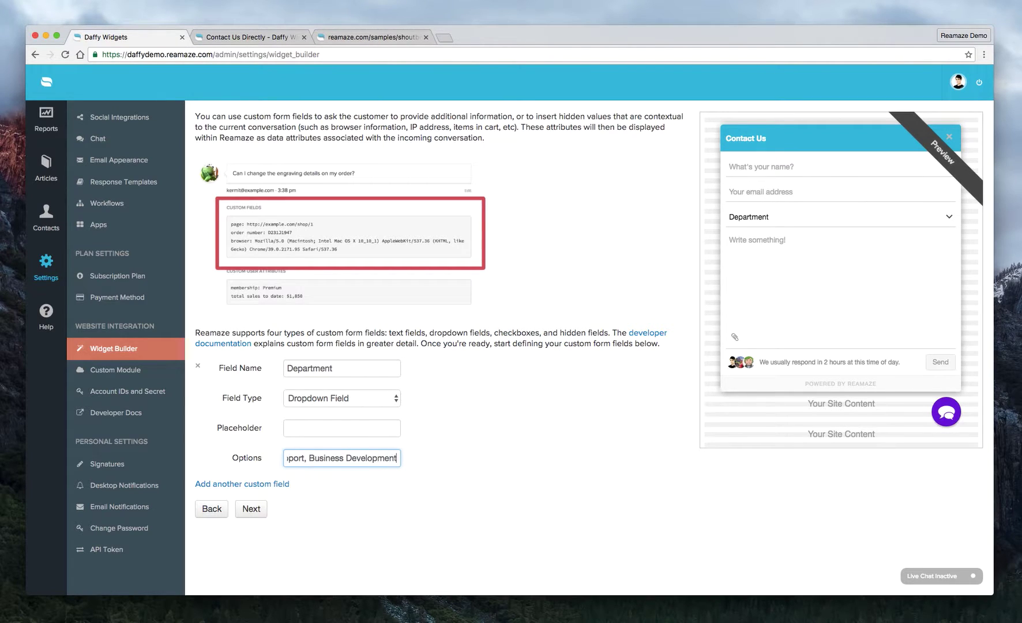
{"action": "type", "text": ", Shipping"}
{"action": "left_click", "coordinate": [506, 496]}
{"action": "left_click", "coordinate": [948, 218]}
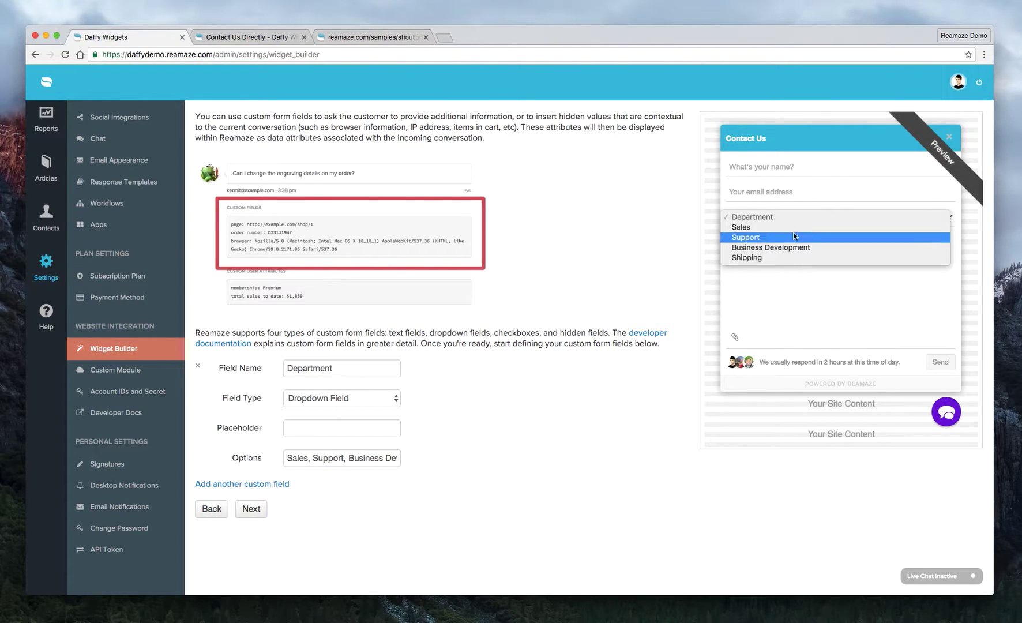
{"action": "left_click", "coordinate": [638, 401]}
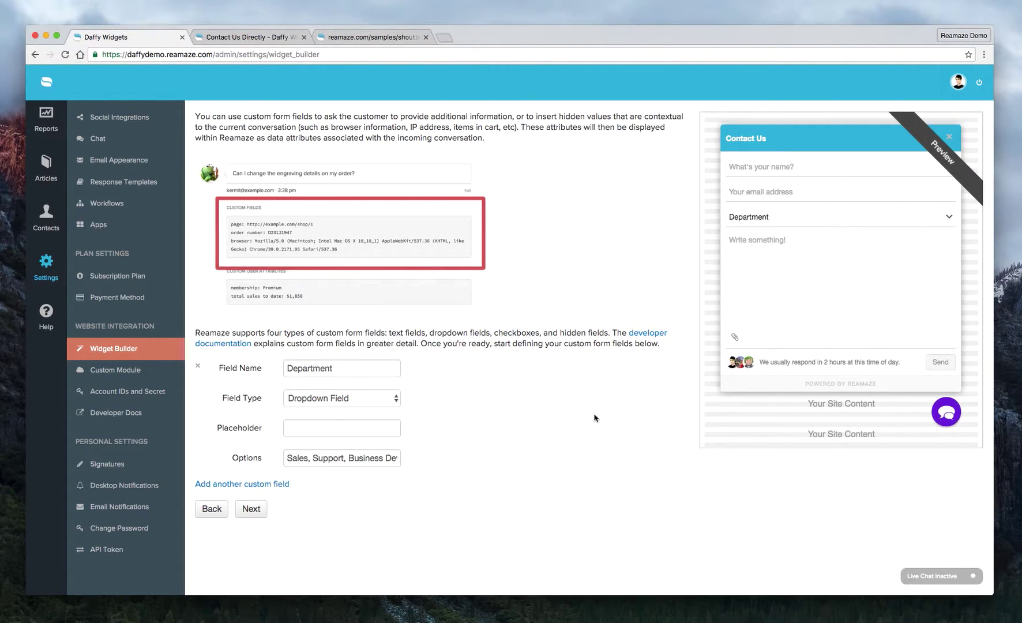
- Add a hidden Meta Data field whose value is the URL of the current webpage
{"action": "left_click", "coordinate": [243, 485]}
{"action": "scroll", "coordinate": [476, 377], "scroll_direction": "down", "scroll_amount": 5}
{"action": "left_click", "coordinate": [333, 349]}
{"action": "type", "text": "Meta Data"}
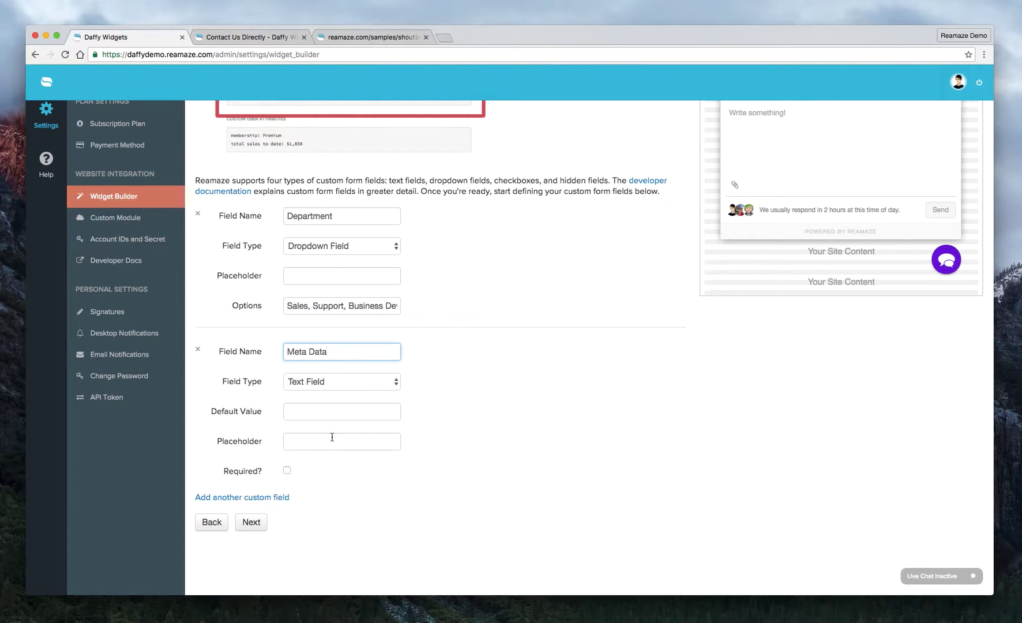
{"action": "left_click", "coordinate": [331, 382]}
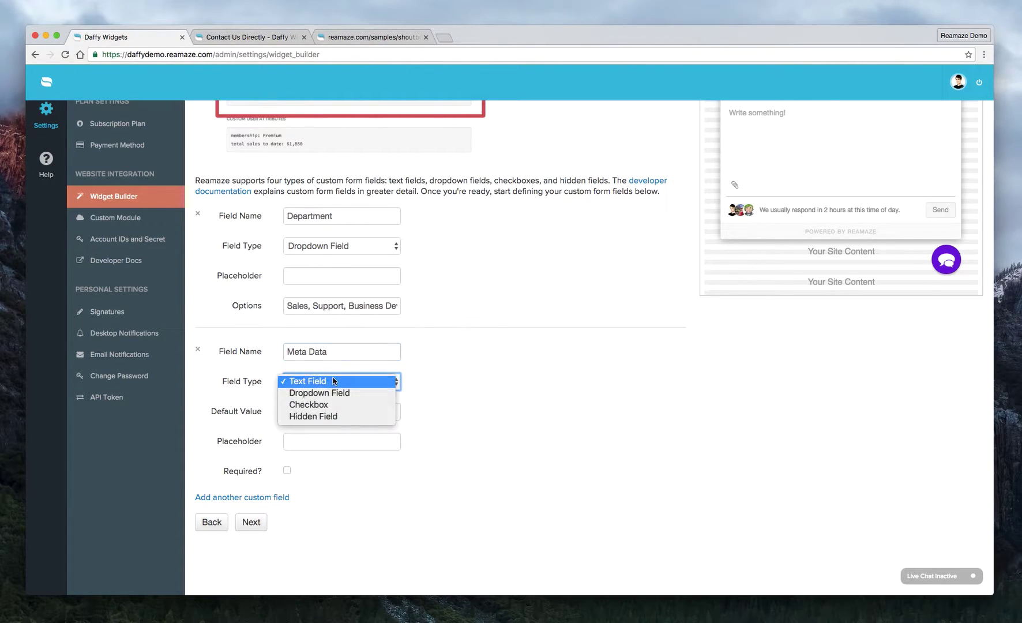
{"action": "left_click", "coordinate": [331, 417]}
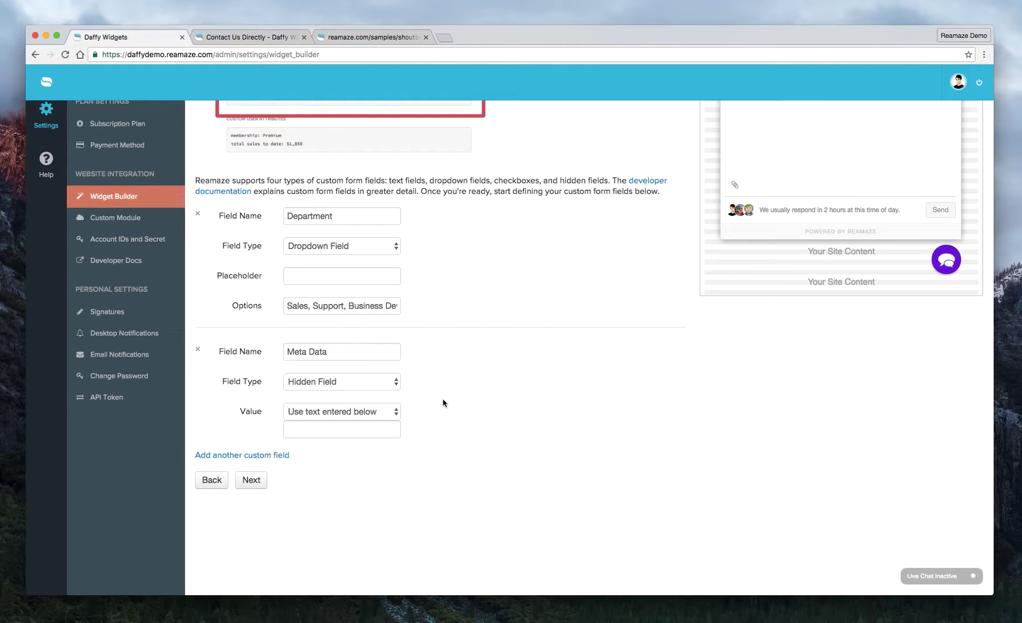
{"action": "left_click", "coordinate": [394, 413]}
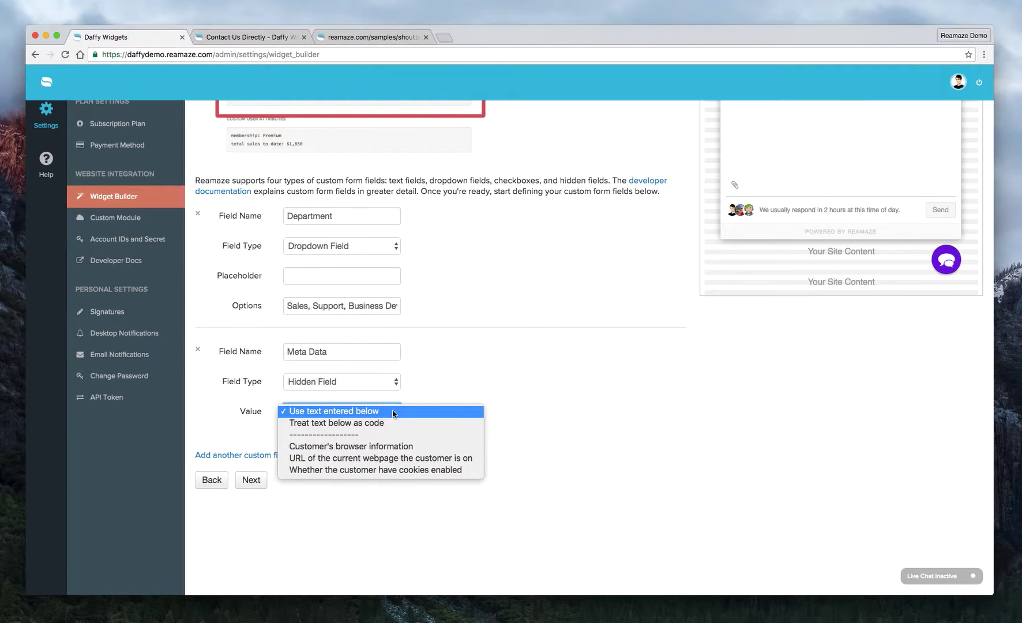
{"action": "left_click", "coordinate": [321, 461]}
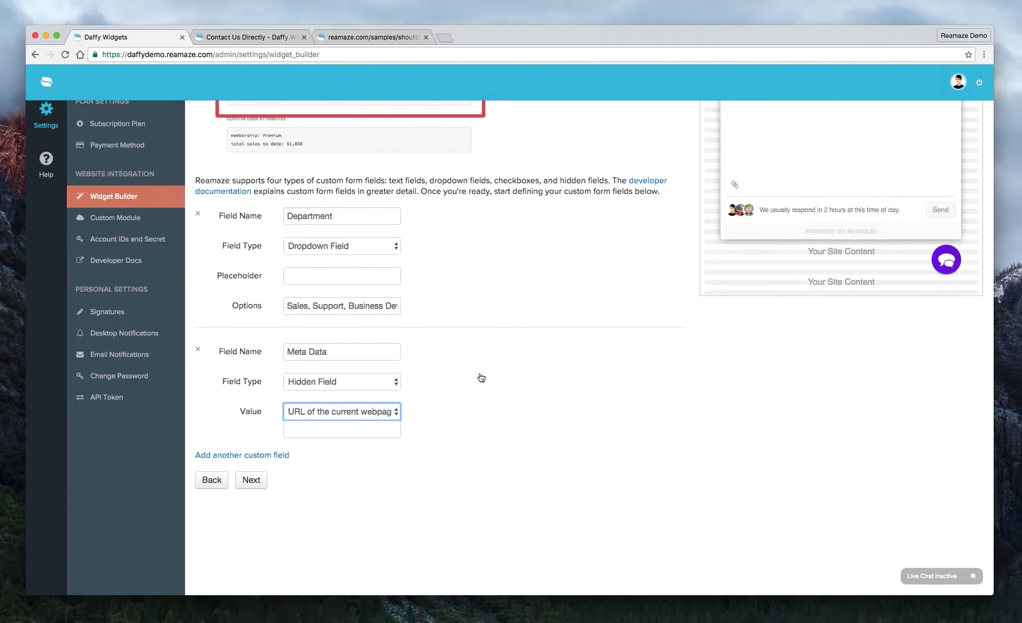
{"action": "scroll", "coordinate": [482, 378], "scroll_direction": "up", "scroll_amount": 3}
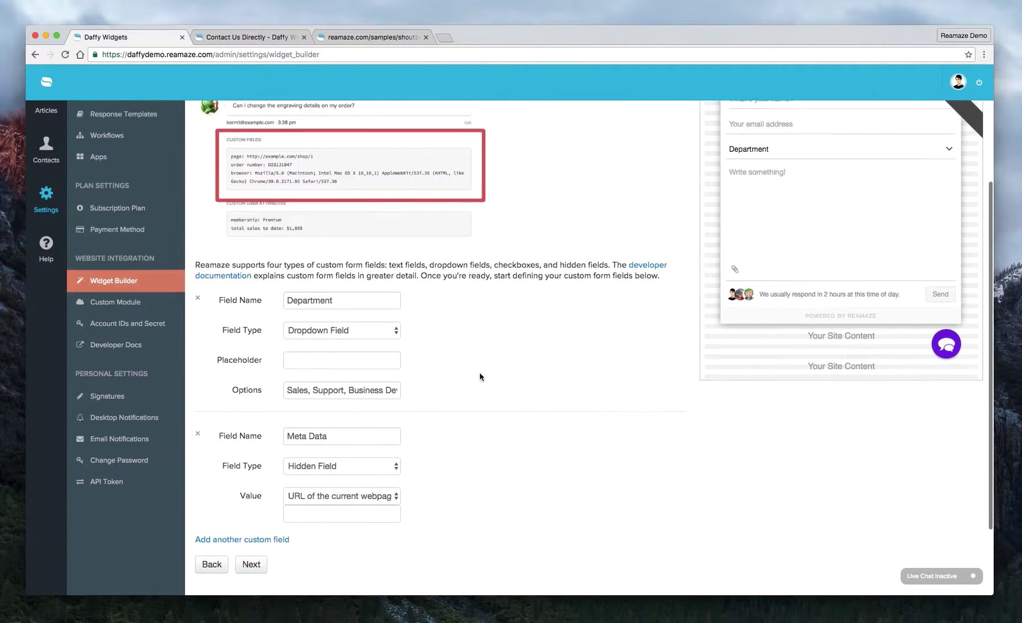
{"action": "scroll", "coordinate": [649, 346], "scroll_direction": "up", "scroll_amount": 1}
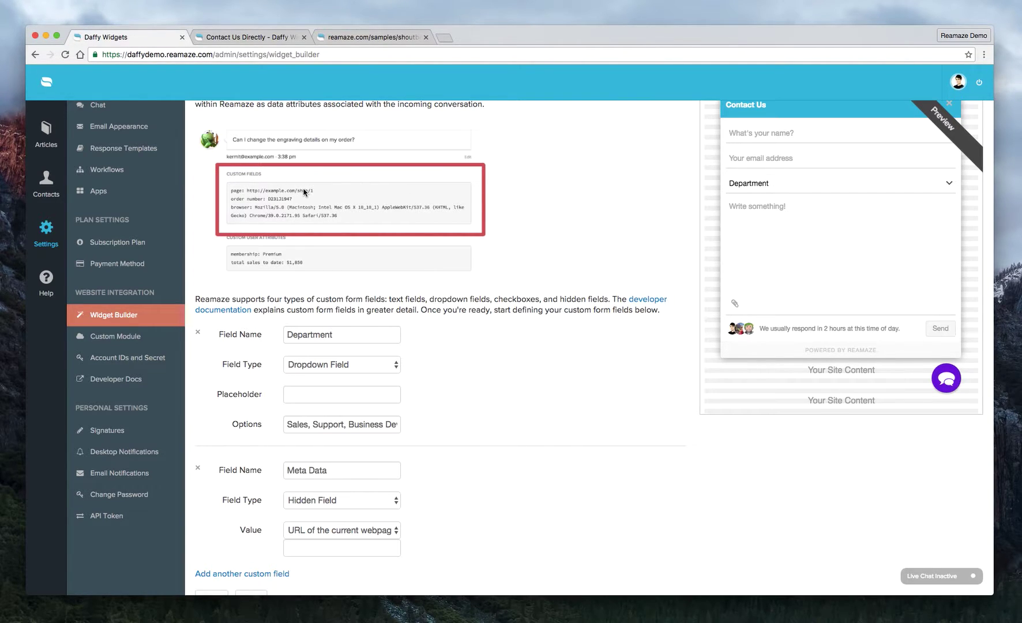
{"action": "scroll", "coordinate": [304, 192], "scroll_direction": "down", "scroll_amount": 1}
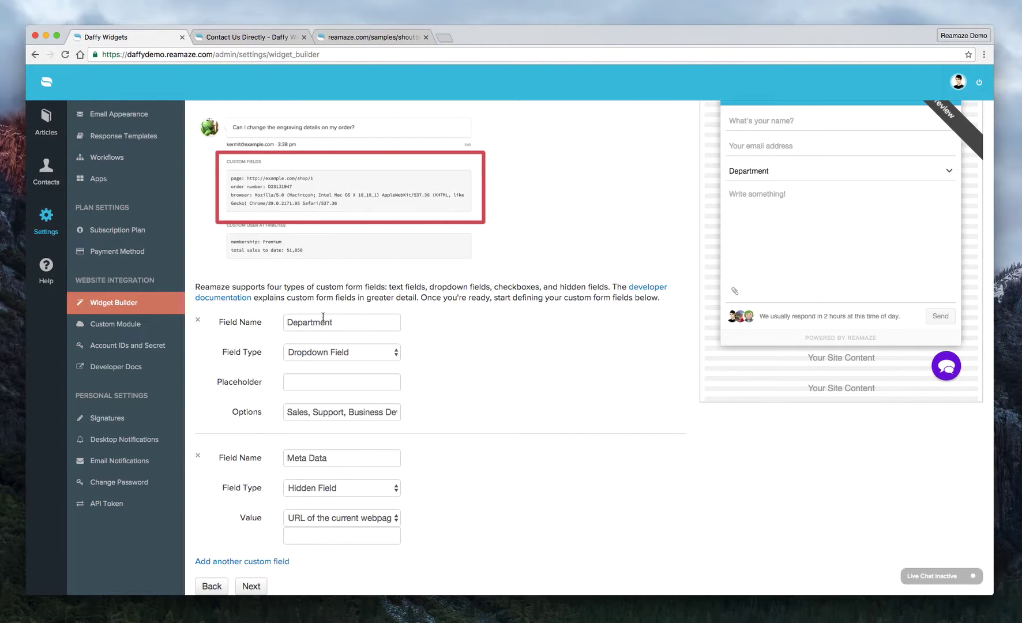
{"action": "scroll", "coordinate": [323, 317], "scroll_direction": "down", "scroll_amount": 2}
- Add a Newsletter checkbox field, checked by default, labelled 'Enroll in our newsletter!'
{"action": "left_click", "coordinate": [238, 513]}
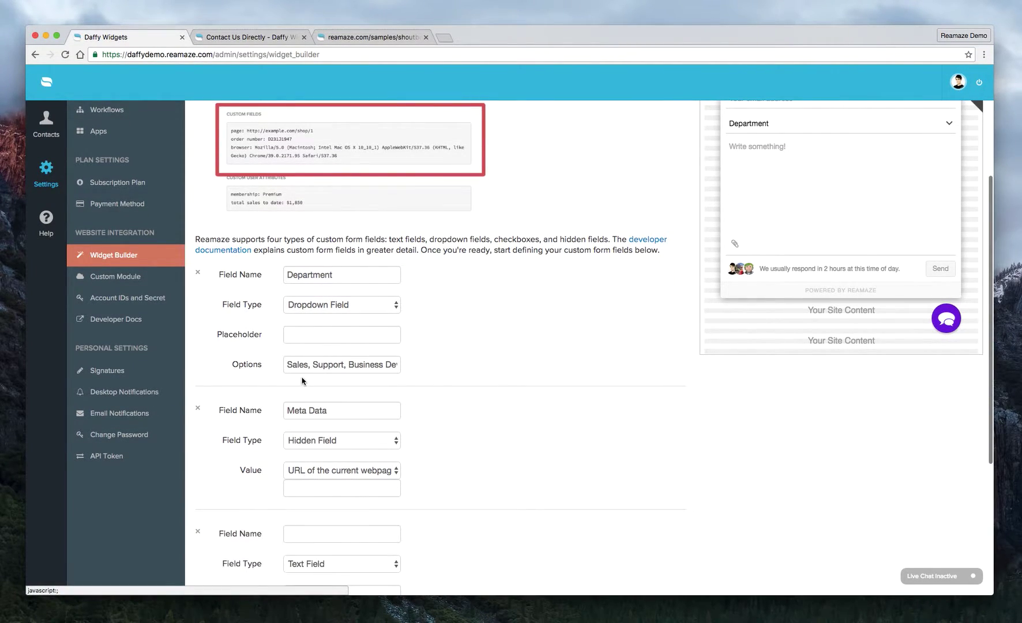
{"action": "scroll", "coordinate": [304, 380], "scroll_direction": "down", "scroll_amount": 5}
{"action": "left_click", "coordinate": [322, 364]}
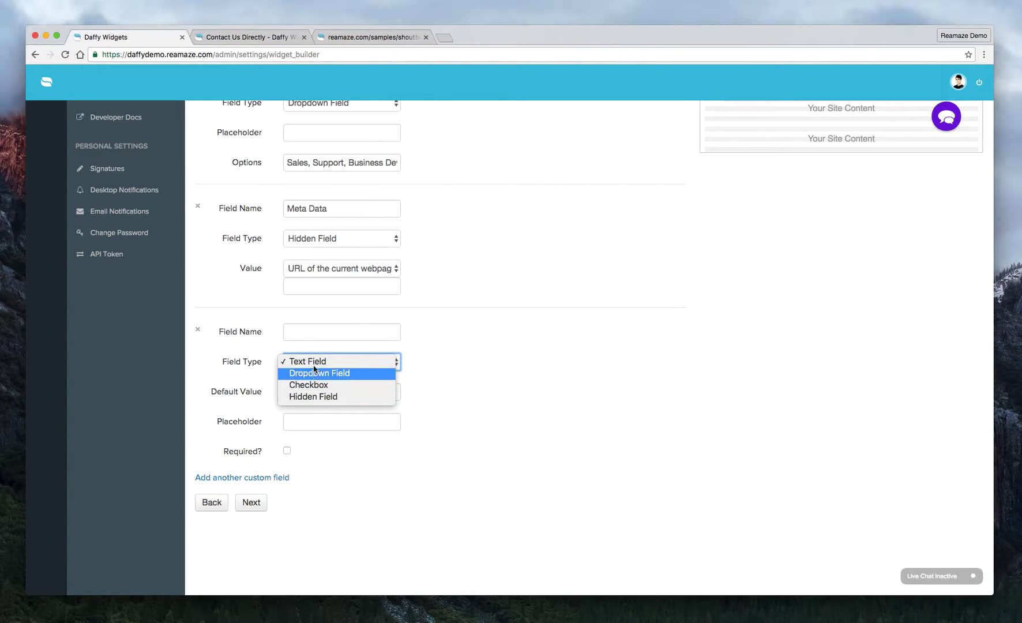
{"action": "left_click", "coordinate": [322, 385]}
{"action": "left_click", "coordinate": [322, 329]}
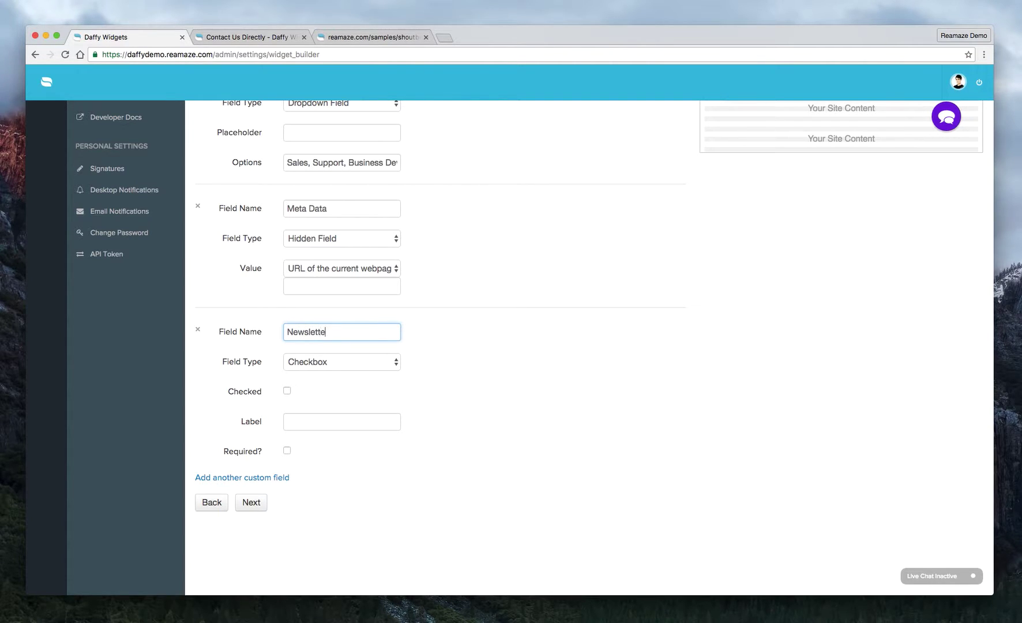
{"action": "left_click", "coordinate": [287, 391]}
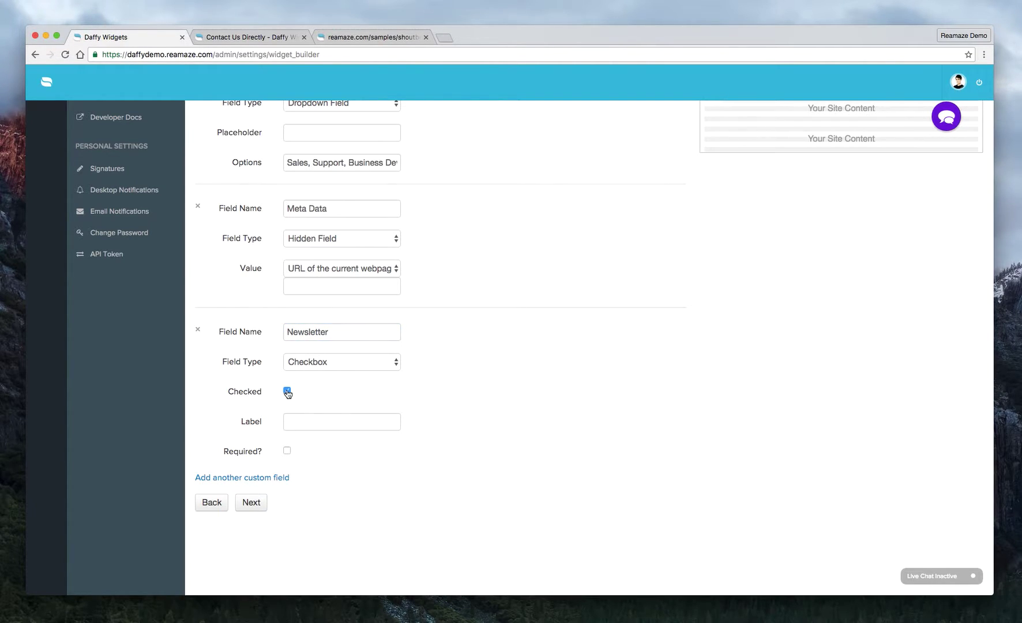
{"action": "left_click", "coordinate": [329, 425]}
{"action": "type", "text": "N"}
{"action": "key", "text": "BackSpace"}
{"action": "type", "text": "Enroll in our newsletter!"}
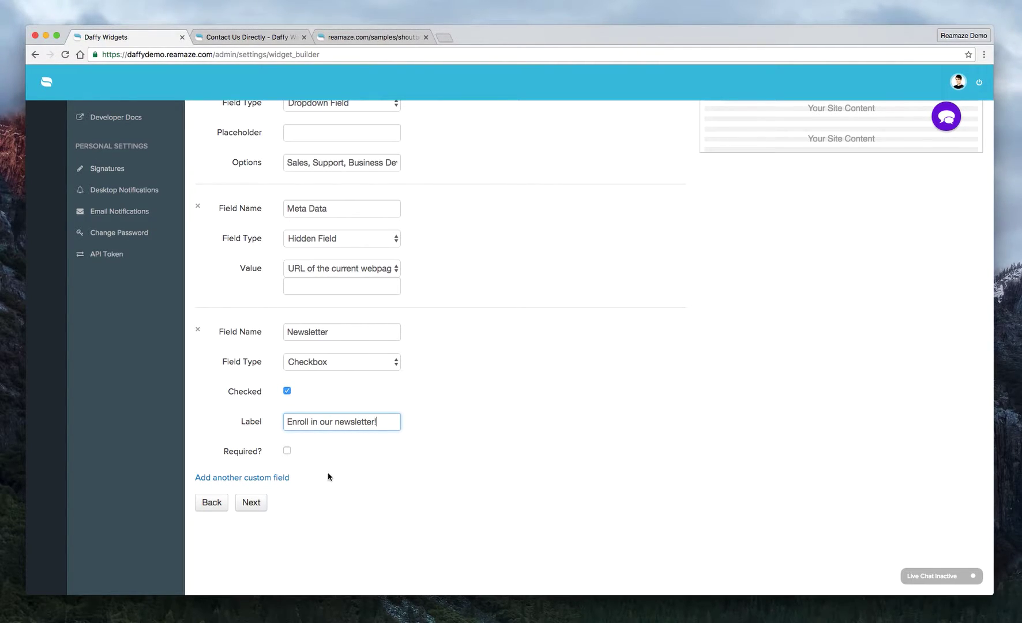
- Finish the newsletter checkbox label and make the box unticked by default
{"action": "left_click", "coordinate": [347, 468]}
{"action": "scroll", "coordinate": [593, 359], "scroll_direction": "up", "scroll_amount": 5}
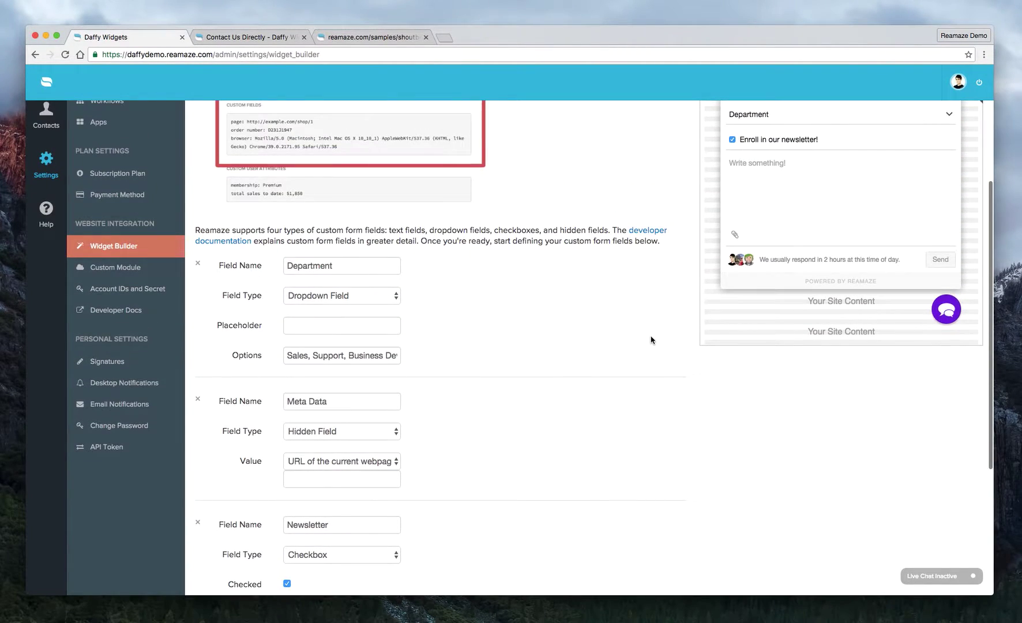
{"action": "scroll", "coordinate": [651, 339], "scroll_direction": "up", "scroll_amount": 3}
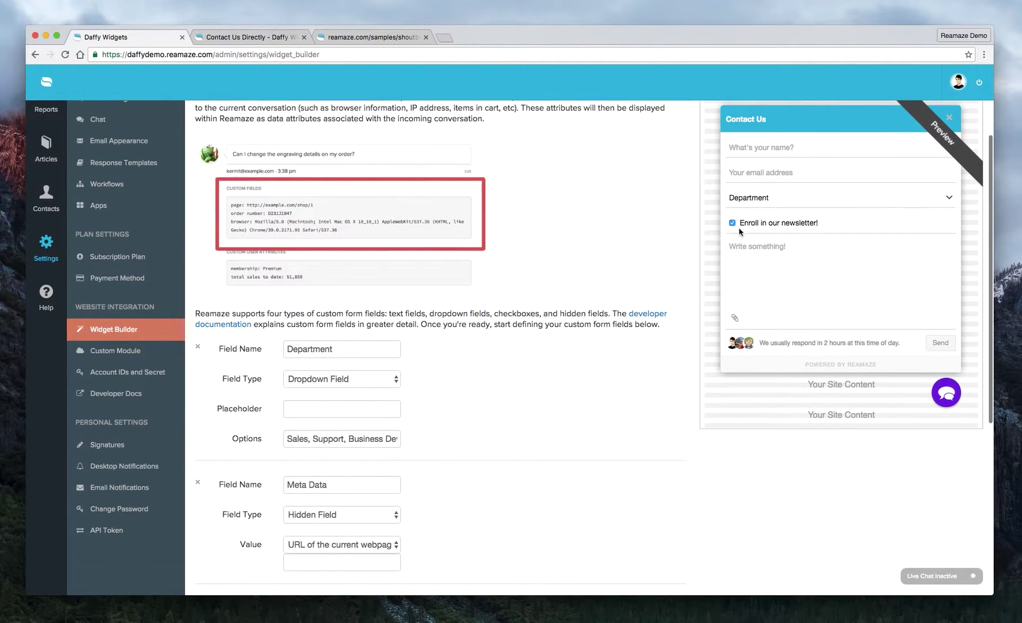
{"action": "scroll", "coordinate": [687, 289], "scroll_direction": "down", "scroll_amount": 8}
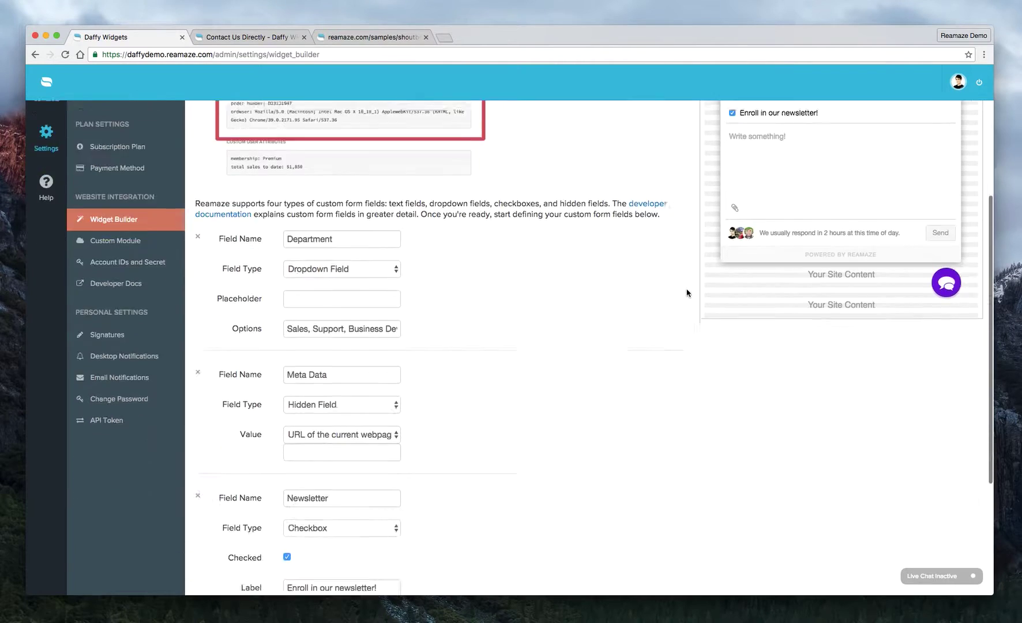
{"action": "left_click", "coordinate": [288, 390]}
{"action": "scroll", "coordinate": [563, 382], "scroll_direction": "up", "scroll_amount": 8}
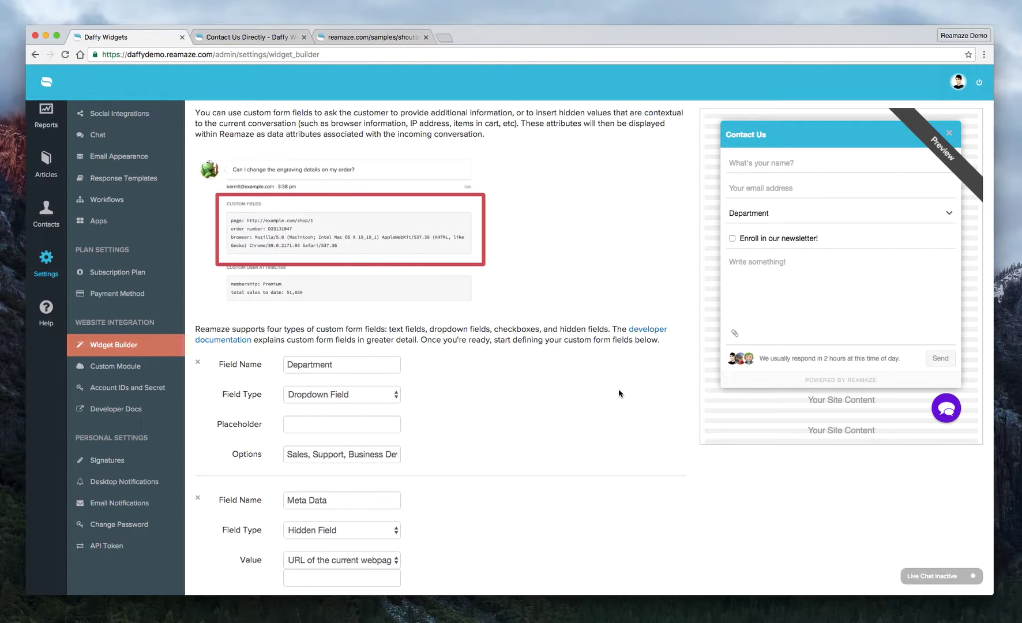
{"action": "scroll", "coordinate": [619, 393], "scroll_direction": "down", "scroll_amount": 7}
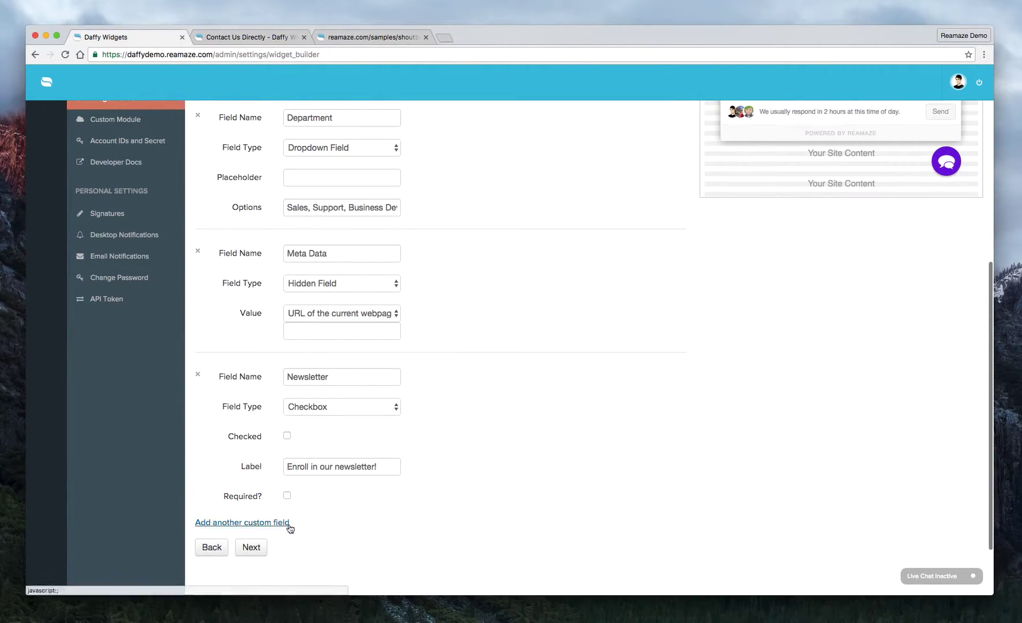
- Delete the empty extra custom field, leaving Department, Meta Data and Newsletter
{"action": "left_click", "coordinate": [287, 524]}
{"action": "scroll", "coordinate": [335, 575], "scroll_direction": "down", "scroll_amount": 3}
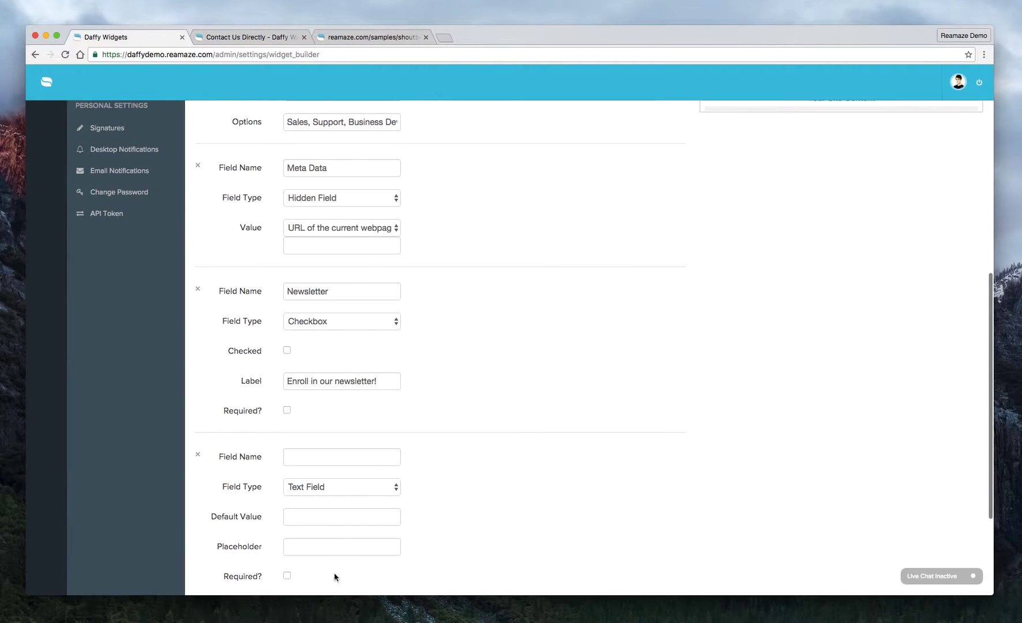
{"action": "left_click", "coordinate": [340, 487]}
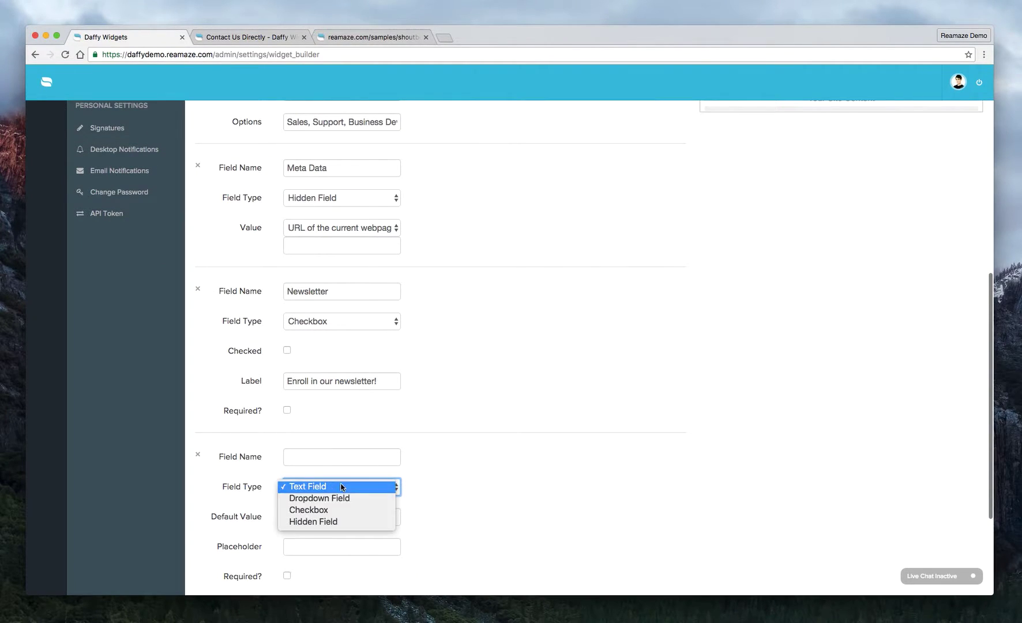
{"action": "left_click", "coordinate": [480, 481]}
{"action": "scroll", "coordinate": [480, 482], "scroll_direction": "down", "scroll_amount": 3}
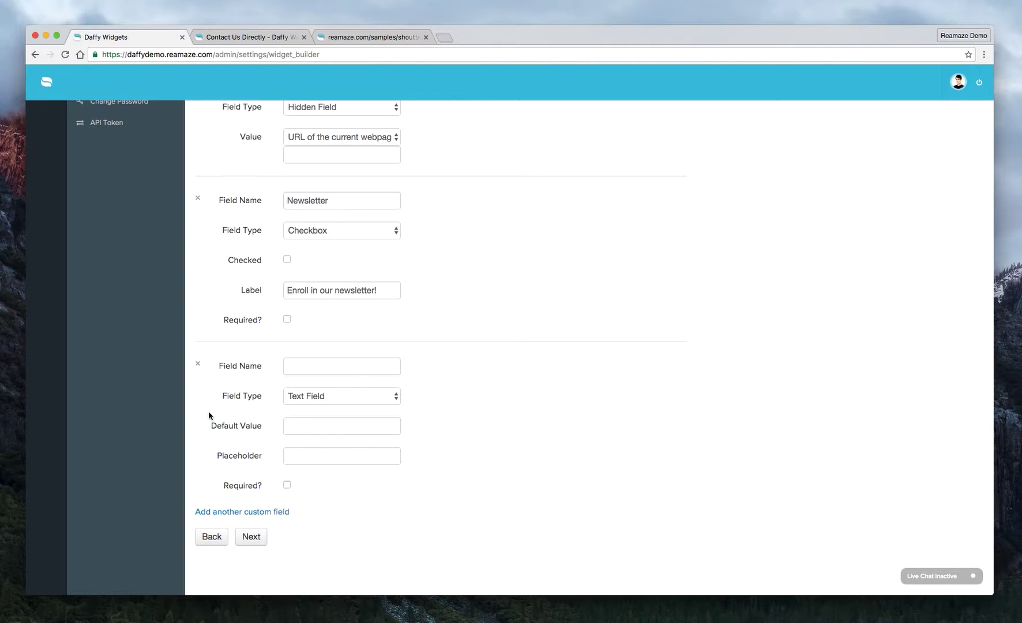
{"action": "left_click", "coordinate": [197, 363]}
{"action": "scroll", "coordinate": [196, 406], "scroll_direction": "up", "scroll_amount": 5}
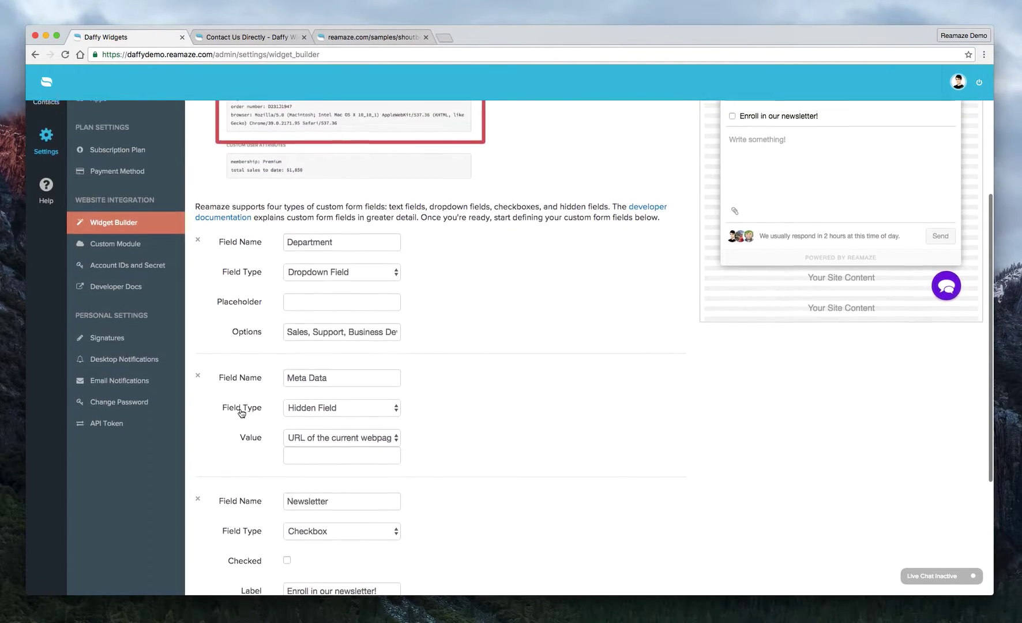
{"action": "scroll", "coordinate": [241, 412], "scroll_direction": "up", "scroll_amount": 5}
{"action": "scroll", "coordinate": [241, 412], "scroll_direction": "down", "scroll_amount": 1}
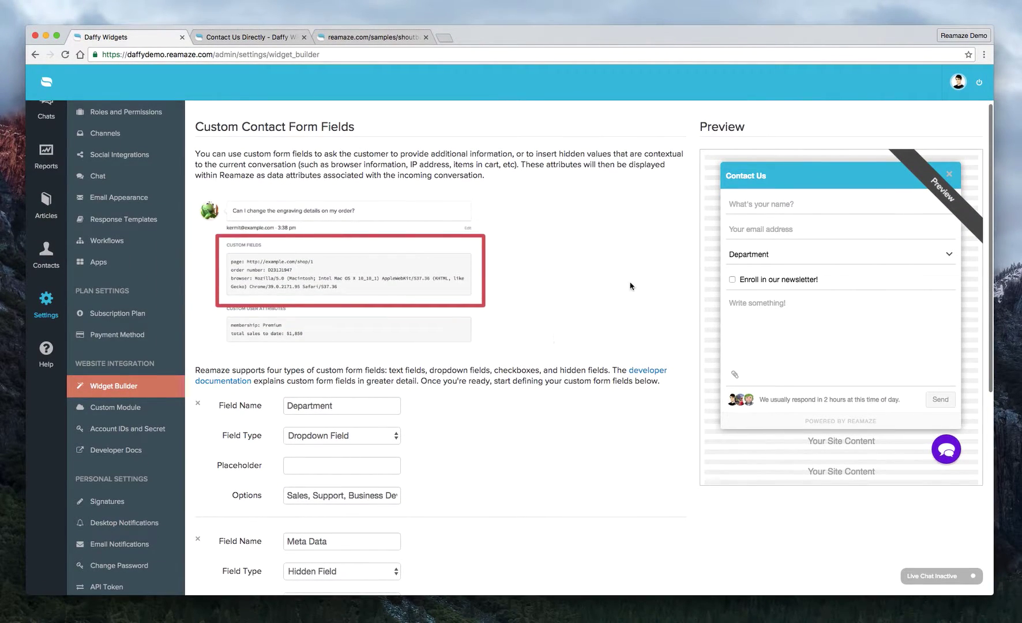
{"action": "scroll", "coordinate": [673, 324], "scroll_direction": "down", "scroll_amount": 10}
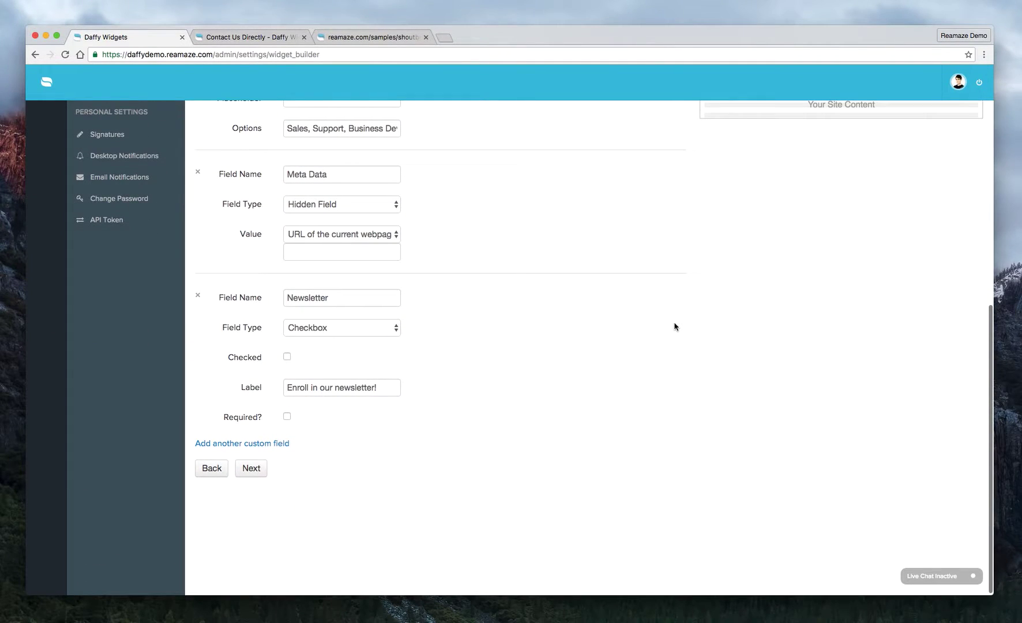
- Generate the shoutbox embed code with the custom fields and select the whole script
{"action": "left_click", "coordinate": [252, 468]}
{"action": "scroll", "coordinate": [535, 387], "scroll_direction": "down", "scroll_amount": 3}
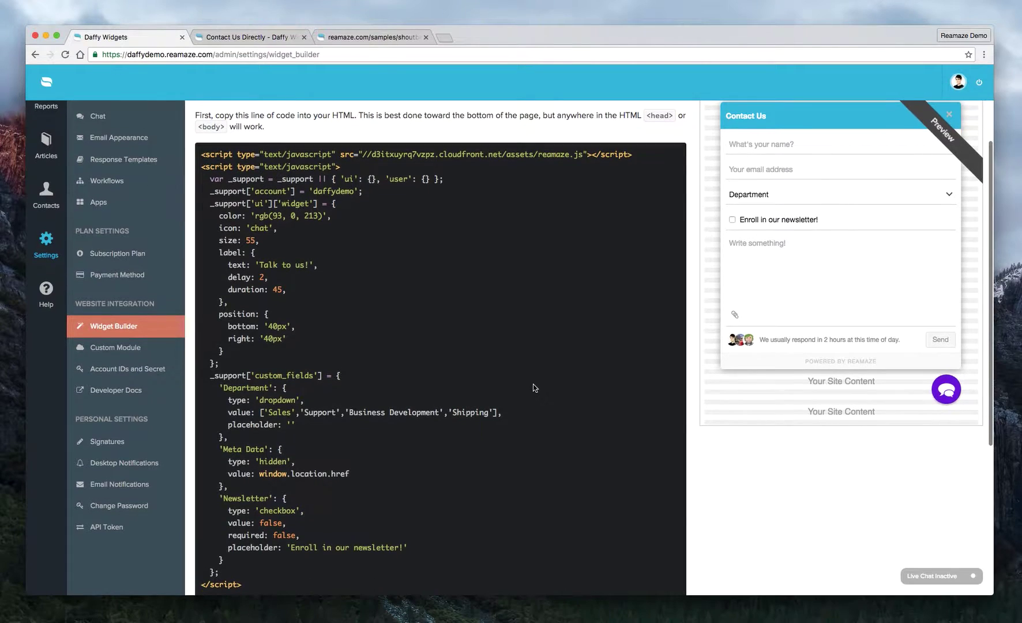
{"action": "left_click_drag", "start_coordinate": [192, 155], "coordinate": [397, 432]}
{"action": "scroll", "coordinate": [390, 454], "scroll_direction": "down", "scroll_amount": 5}
{"action": "scroll", "coordinate": [397, 432], "scroll_direction": "up", "scroll_amount": 5}
{"action": "scroll", "coordinate": [397, 432], "scroll_direction": "down", "scroll_amount": 1}
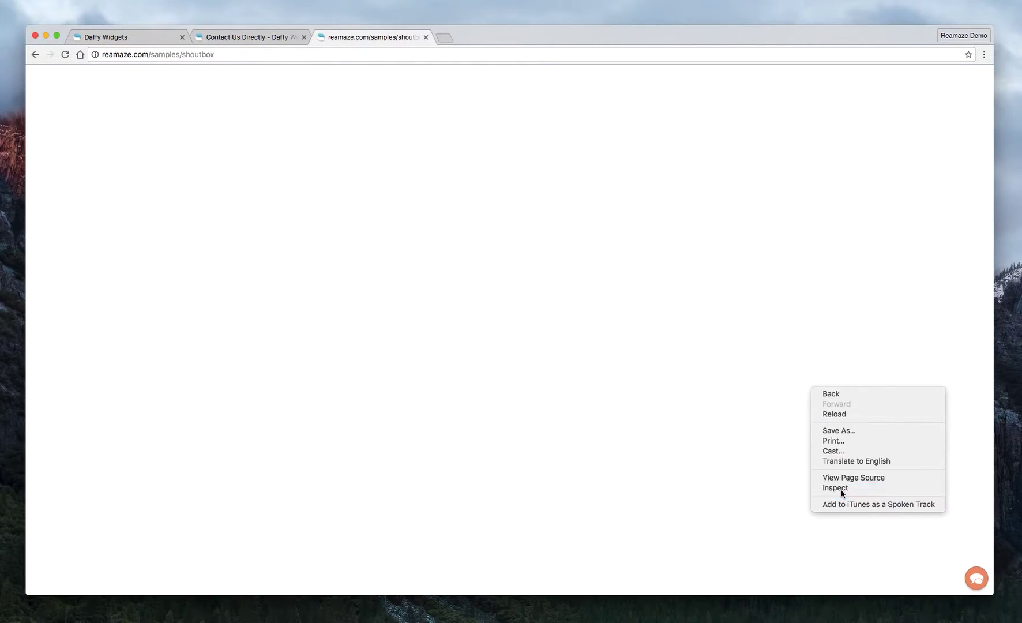
- Confirm reamaze.js sits in the sample page's <head>, try its Contact Us chat, then return to Daffy Widgets
{"action": "left_click", "coordinate": [841, 492]}
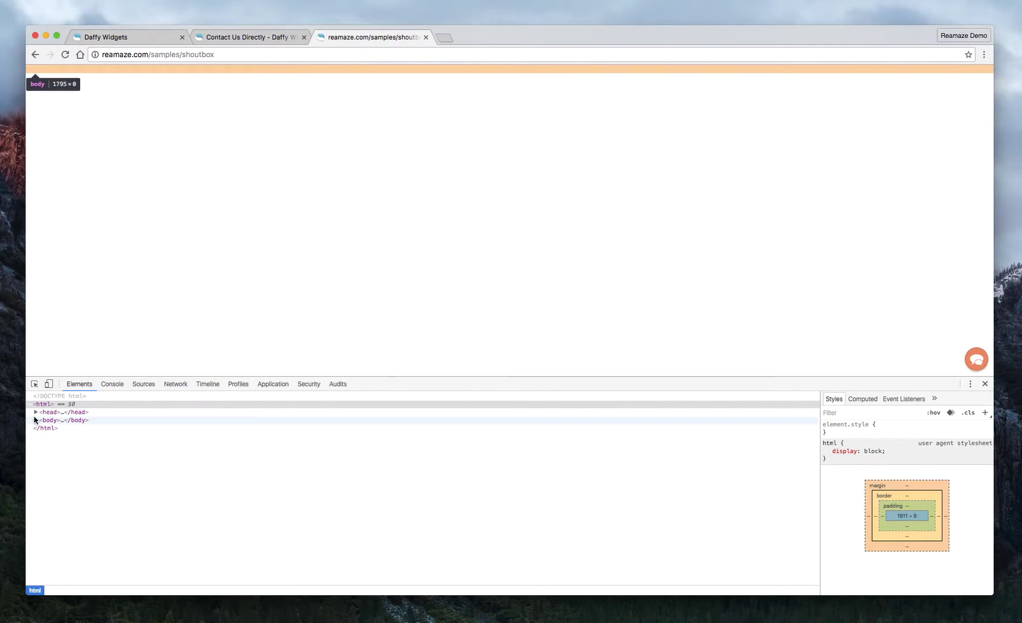
{"action": "left_click", "coordinate": [36, 412]}
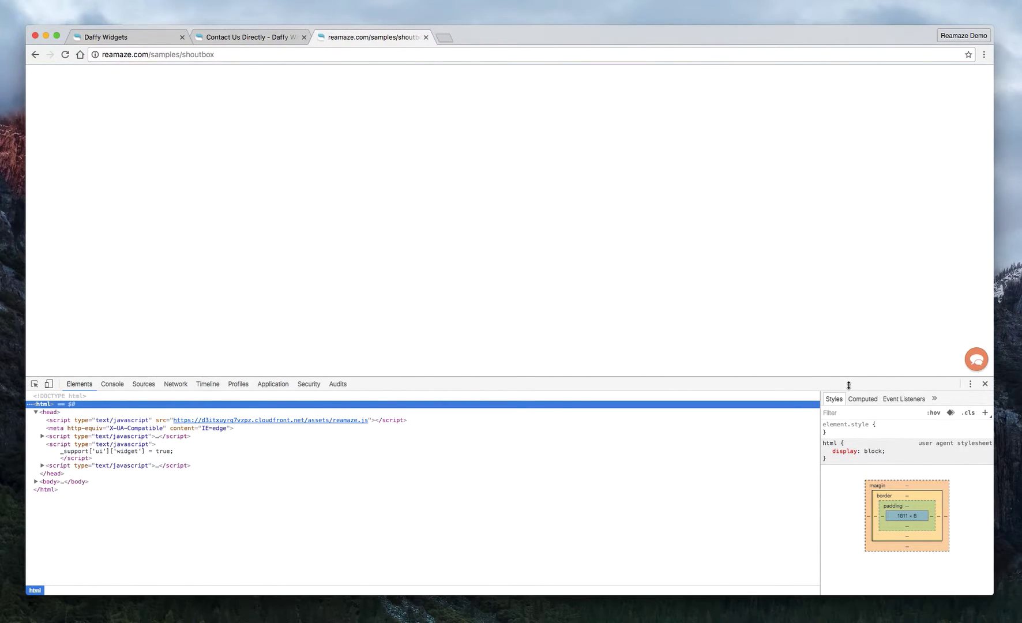
{"action": "left_click", "coordinate": [985, 384]}
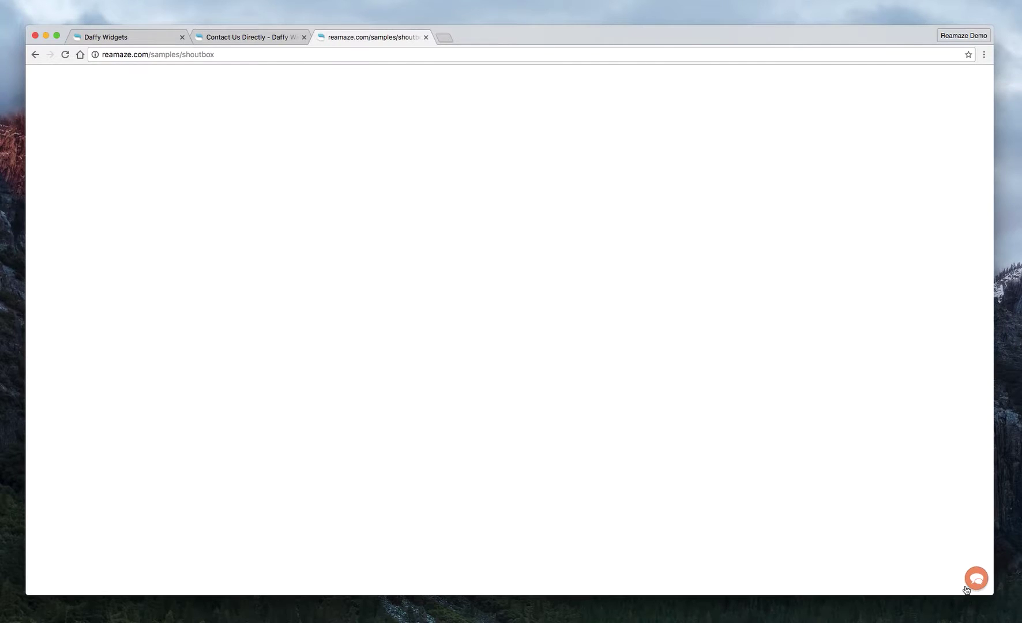
{"action": "left_click", "coordinate": [978, 577]}
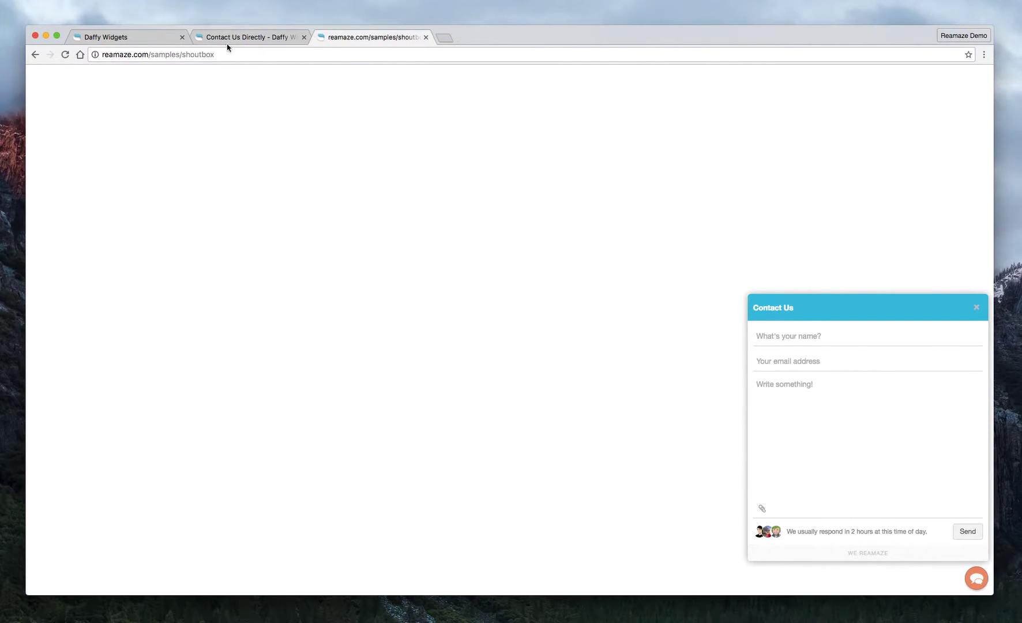
{"action": "left_click", "coordinate": [151, 39]}
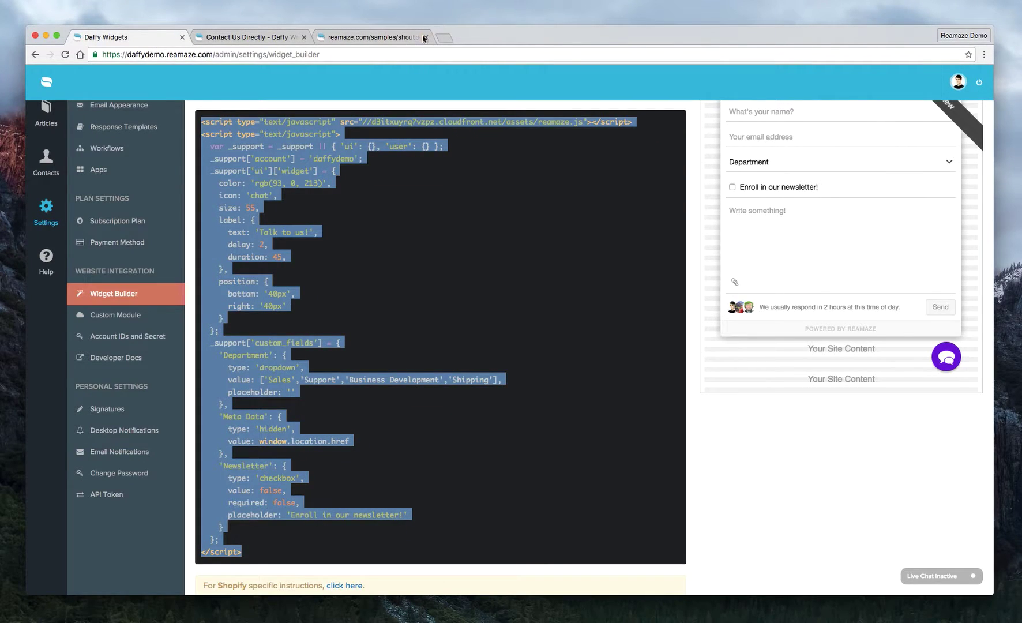
{"action": "scroll", "coordinate": [844, 378], "scroll_direction": "up", "scroll_amount": 3}
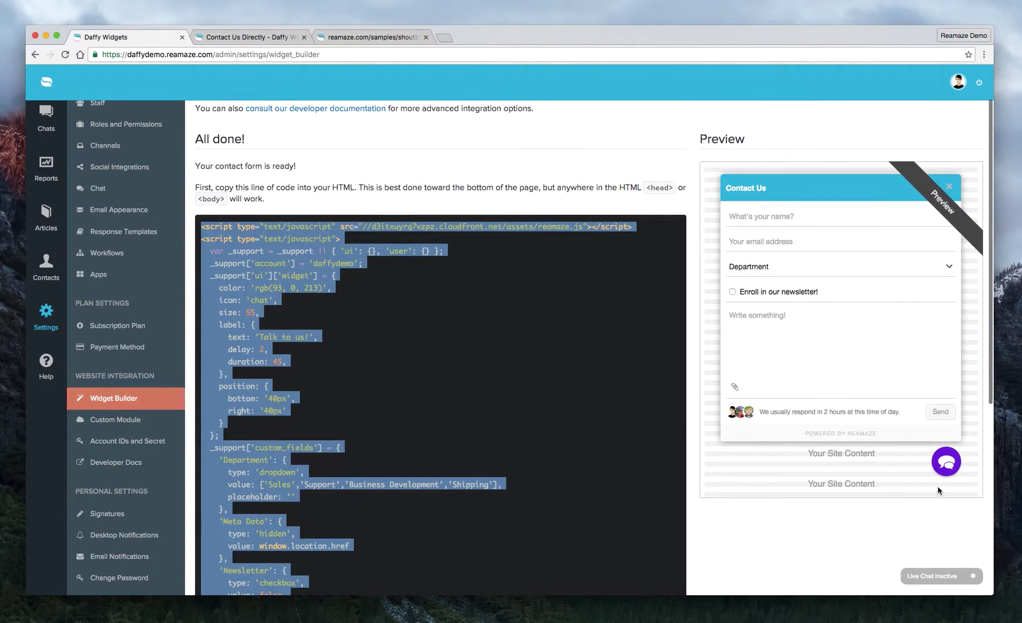
{"action": "scroll", "coordinate": [463, 108], "scroll_direction": "down", "scroll_amount": 3}
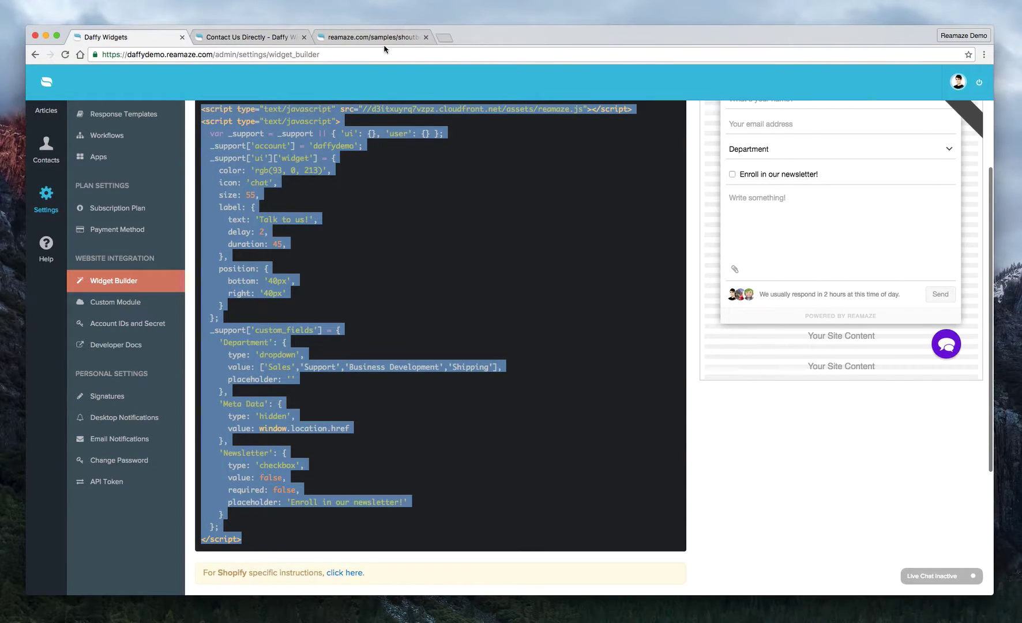
{"action": "left_click", "coordinate": [378, 38]}
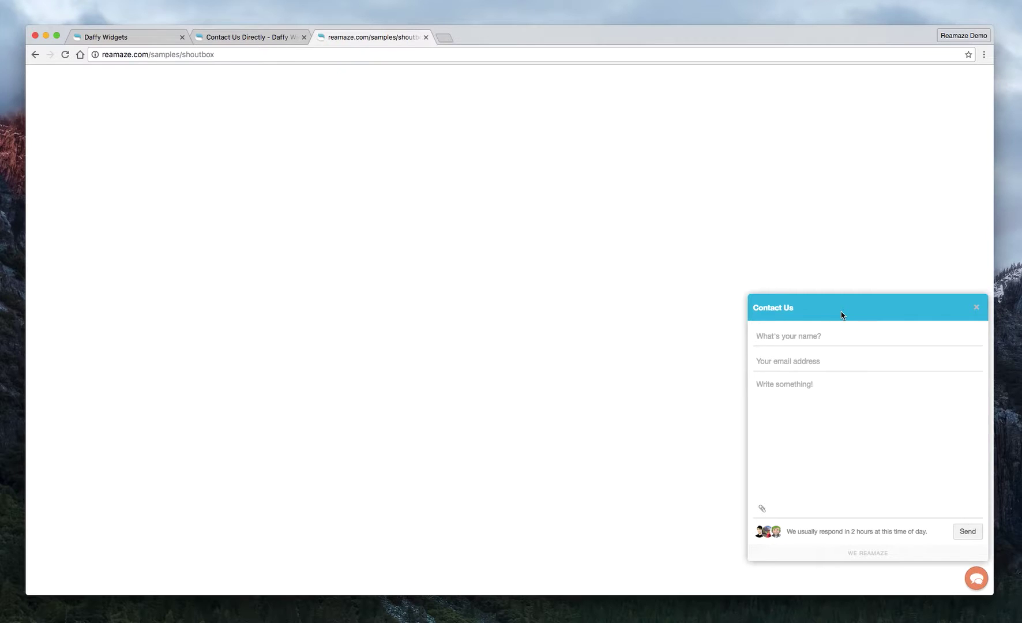
{"action": "left_click", "coordinate": [139, 38]}
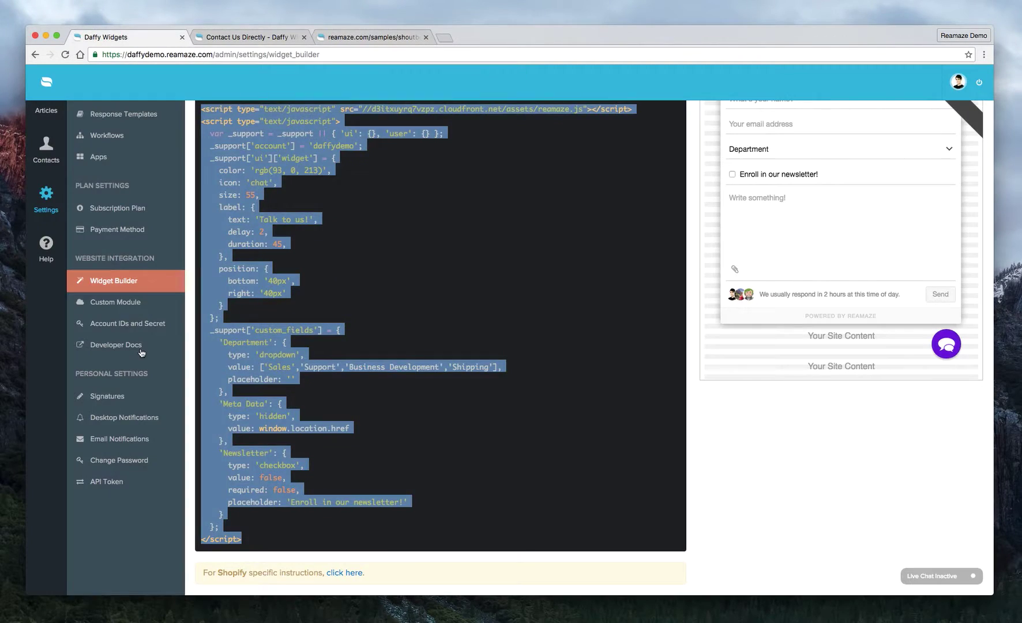
{"action": "scroll", "coordinate": [65, 215], "scroll_direction": "up", "scroll_amount": 4}
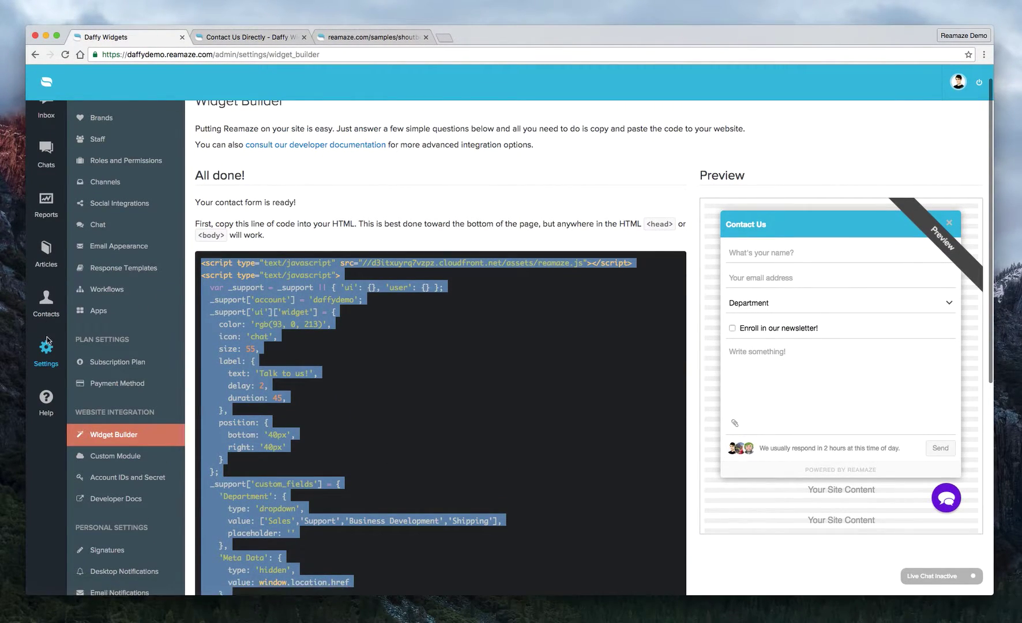
{"action": "scroll", "coordinate": [43, 259], "scroll_direction": "up", "scroll_amount": 1}
- Go to the brand's Embeddable Widget Appearance Settings
{"action": "left_click", "coordinate": [91, 140]}
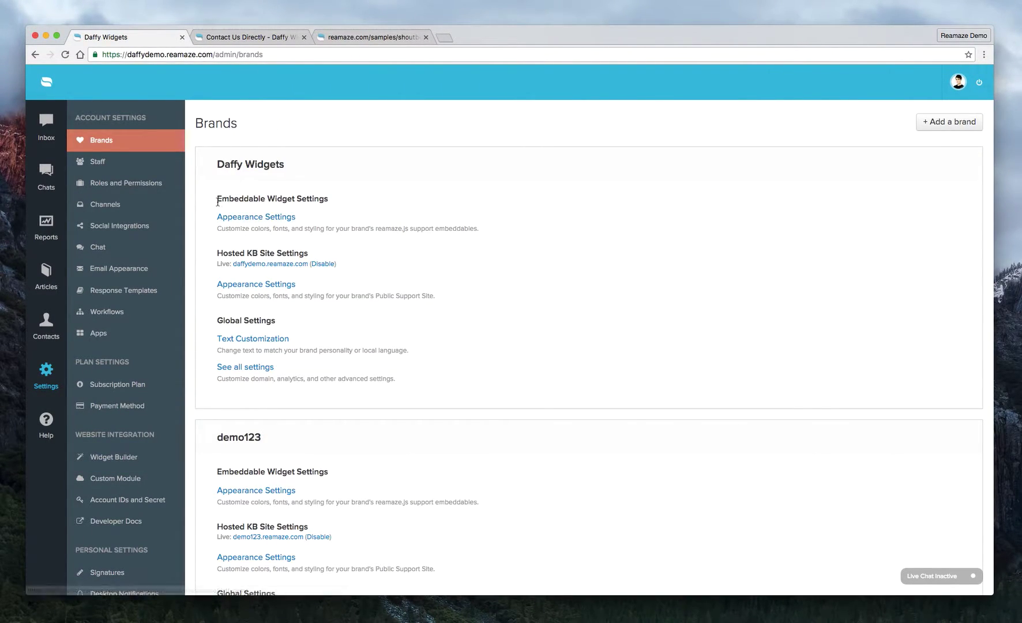
{"action": "left_click_drag", "start_coordinate": [218, 200], "coordinate": [350, 206]}
{"action": "left_click", "coordinate": [351, 207]}
{"action": "left_click", "coordinate": [255, 218]}
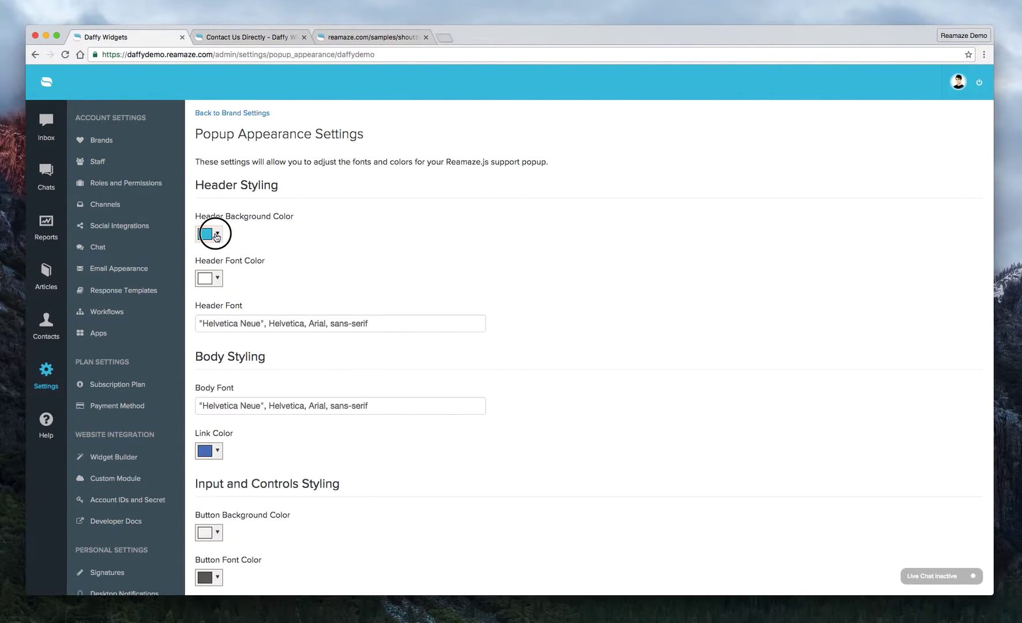
- Set the Header Background Color to bright purple rgb(87, 0, 245) and update the brand
{"action": "left_click", "coordinate": [218, 235]}
{"action": "left_click_drag", "start_coordinate": [287, 300], "coordinate": [279, 258]}
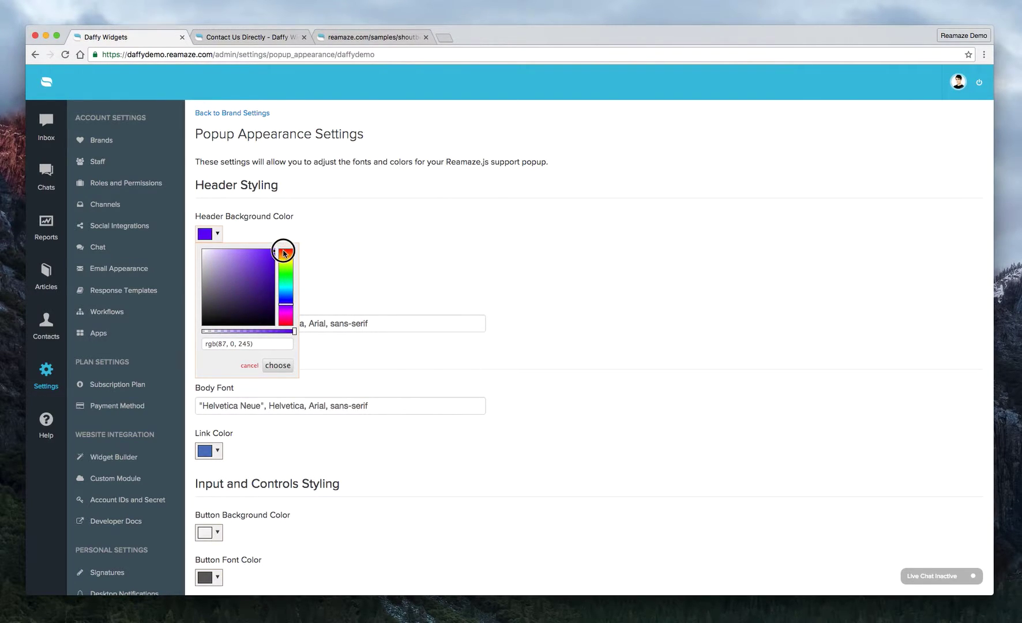
{"action": "left_click", "coordinate": [278, 365]}
{"action": "scroll", "coordinate": [502, 340], "scroll_direction": "down", "scroll_amount": 6}
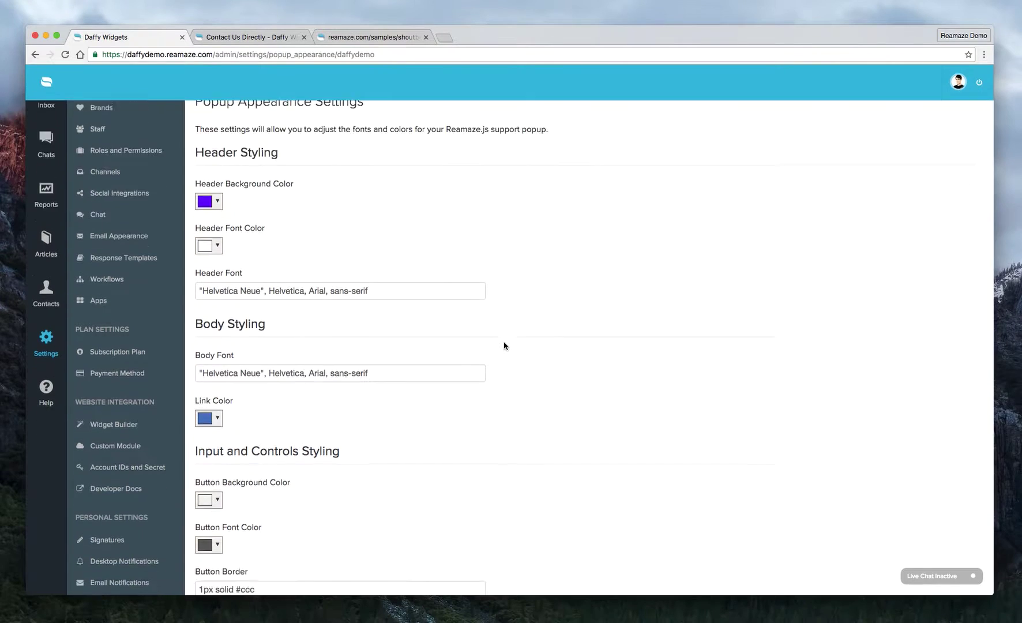
{"action": "left_click", "coordinate": [229, 468]}
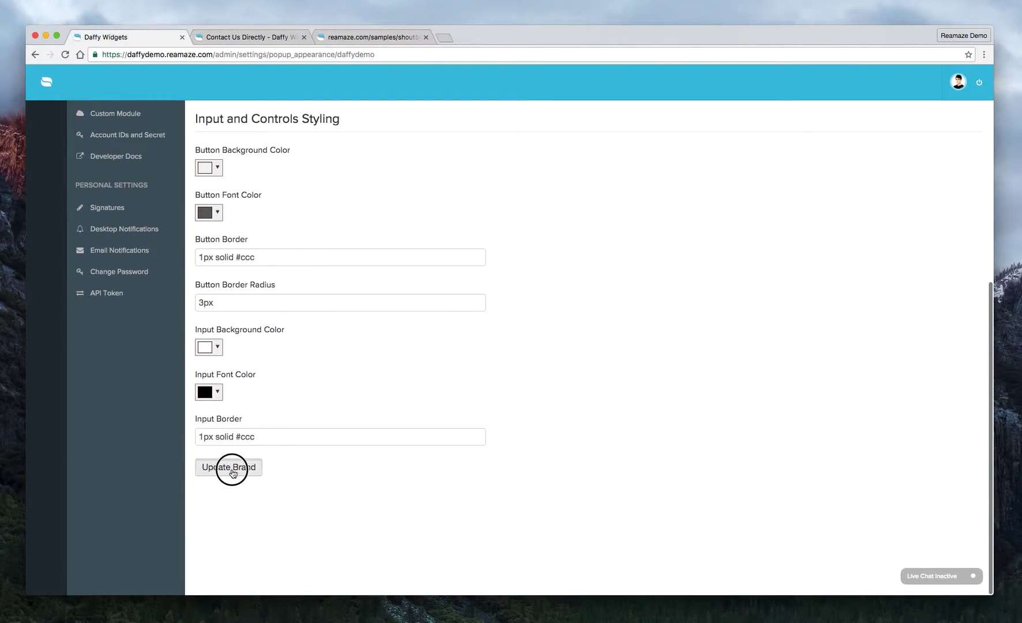
- Reload the shoutbox sample page and reopen its Contact Us chat to see the new header
{"action": "left_click", "coordinate": [358, 36]}
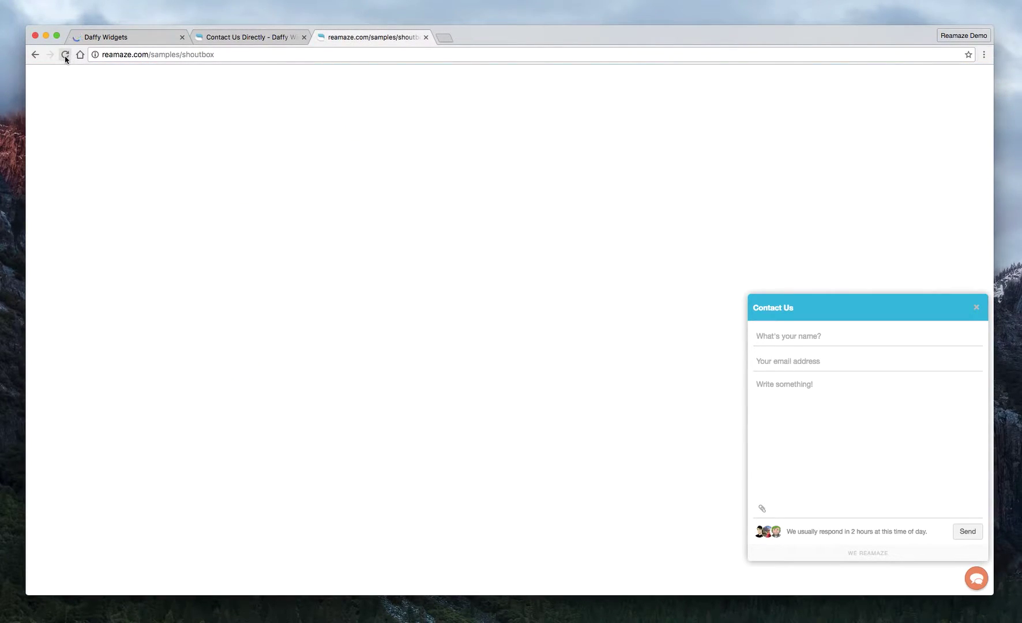
{"action": "left_click", "coordinate": [65, 55]}
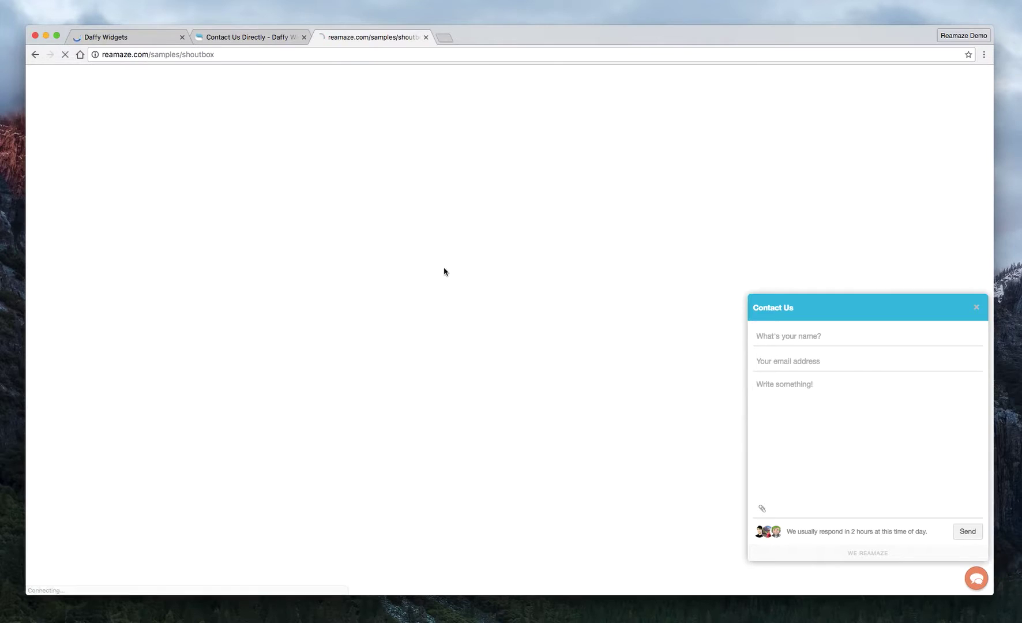
{"action": "left_click", "coordinate": [976, 580]}
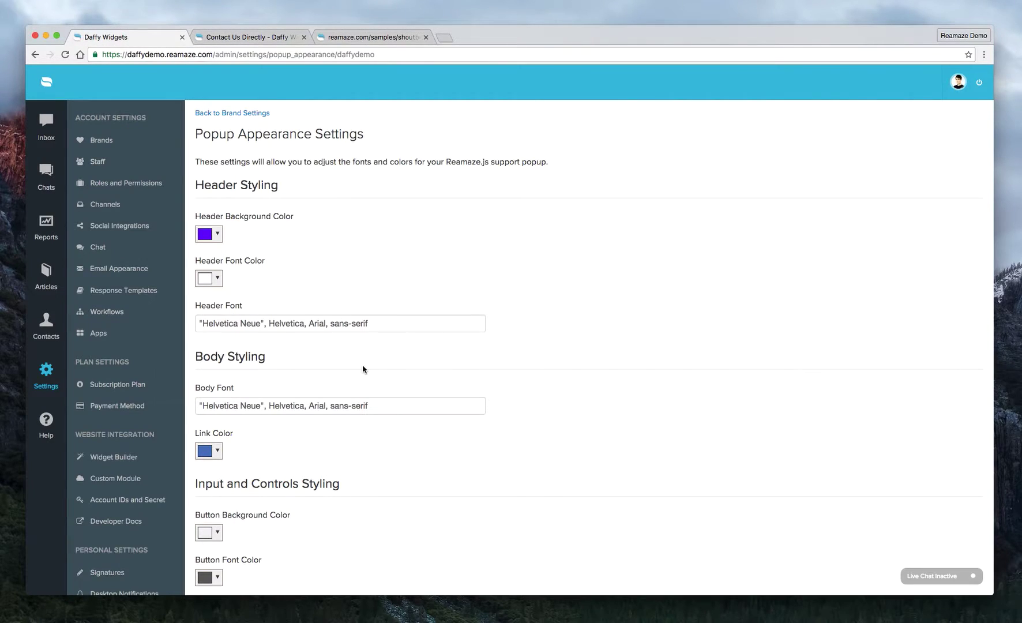
- Change the Widget Builder's 'I want a' type to knowledge base, listing Account Help and General Help
{"action": "left_click", "coordinate": [113, 459]}
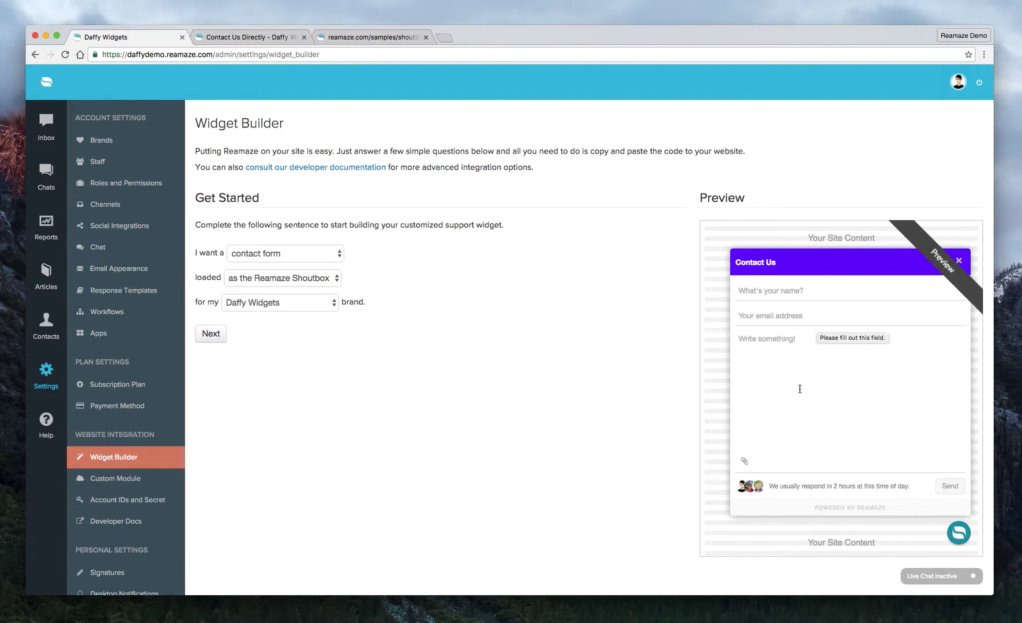
{"action": "left_click", "coordinate": [312, 255]}
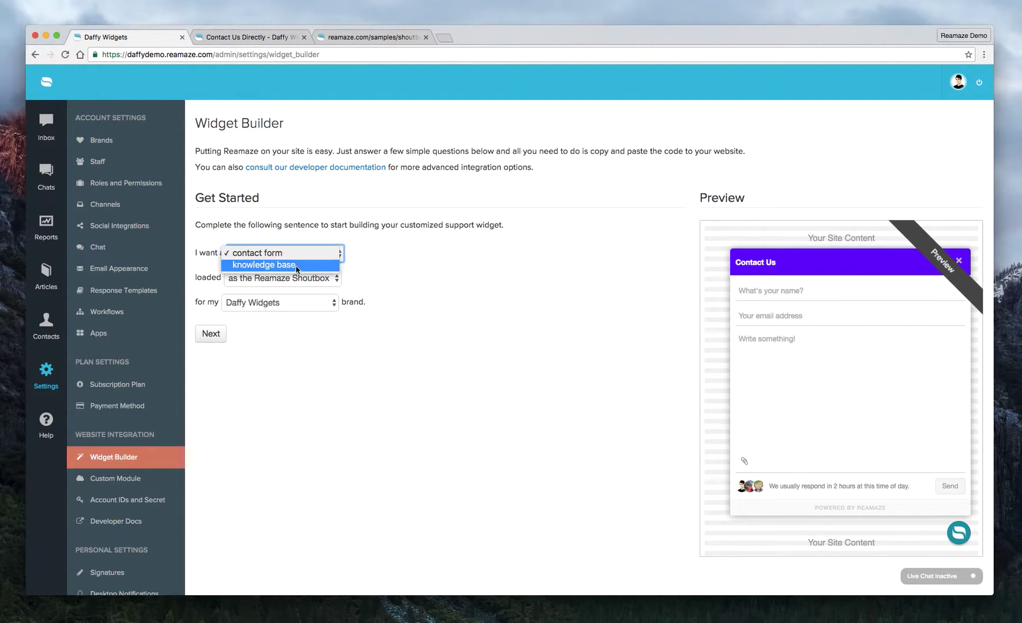
{"action": "left_click", "coordinate": [271, 263]}
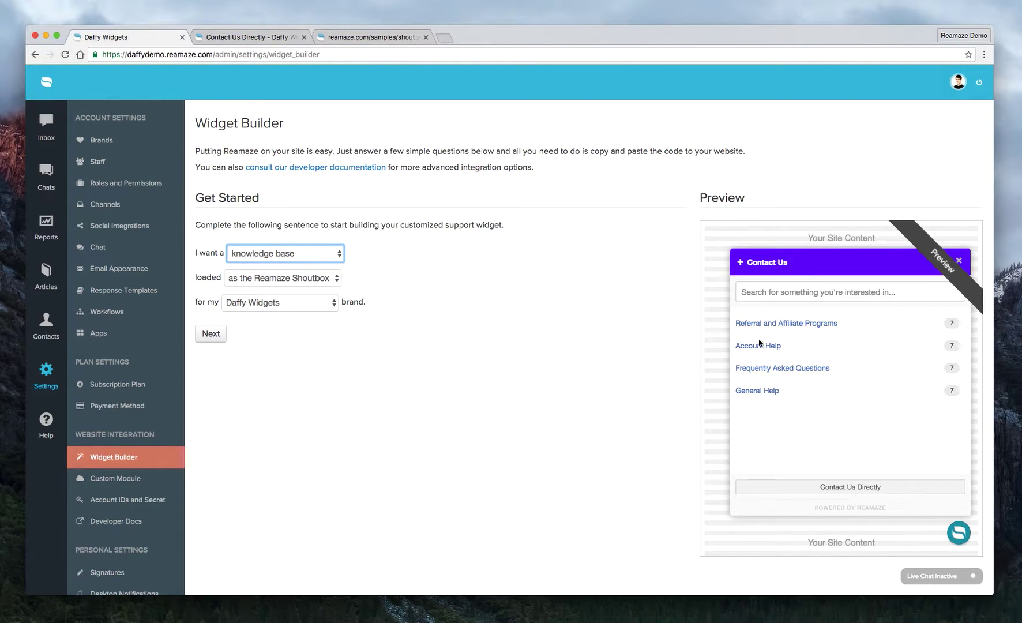
{"action": "left_click", "coordinate": [473, 369]}
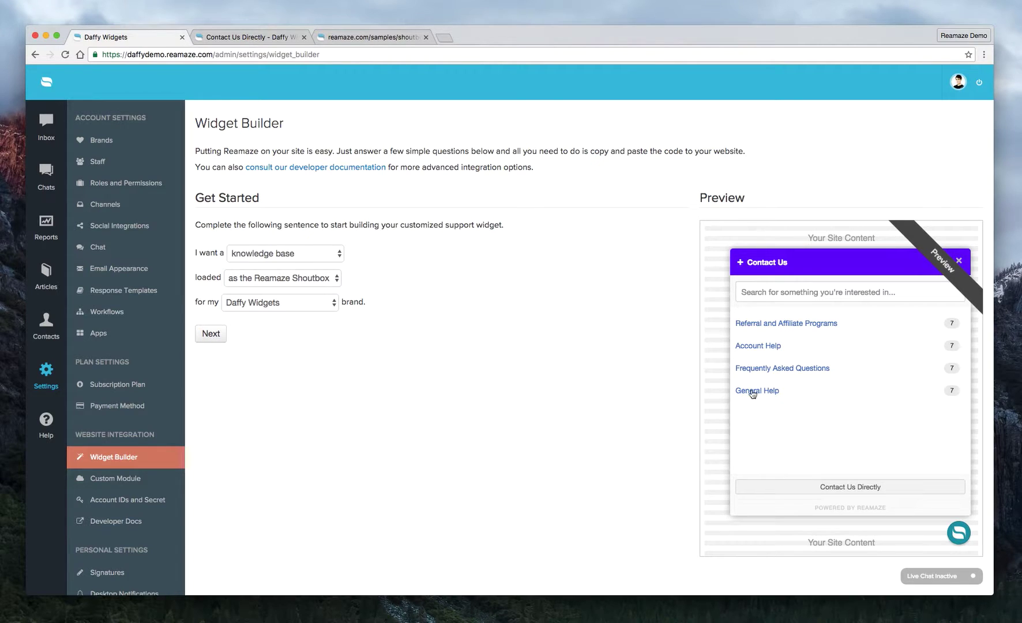